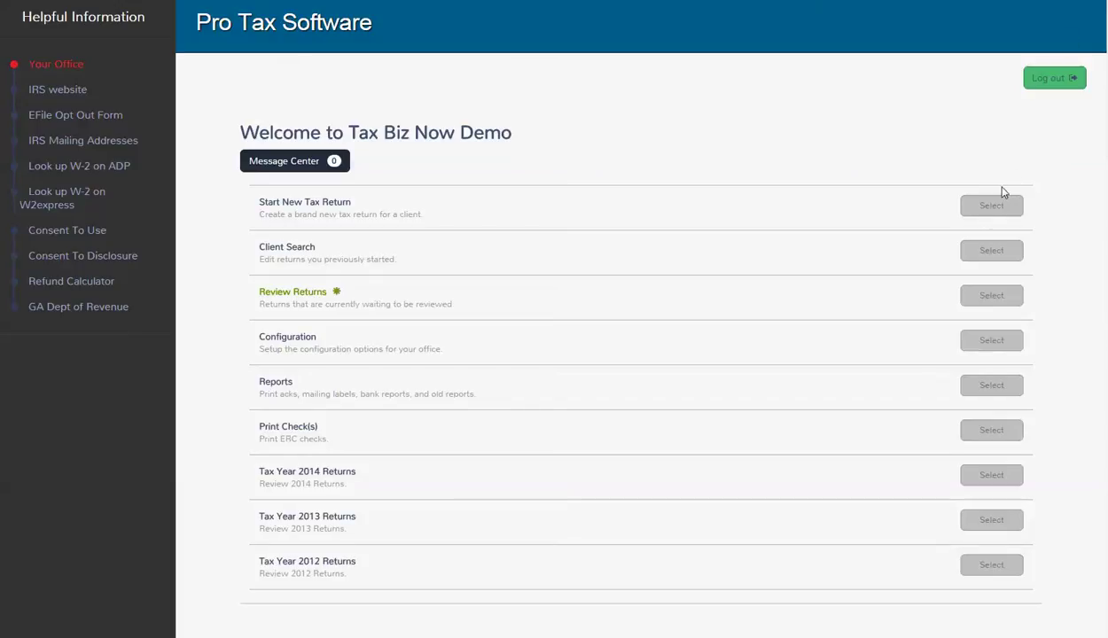
# Start a new tax return from the office home page and acknowledge the 7216 consent reminder.
pyautogui.click(962, 207)
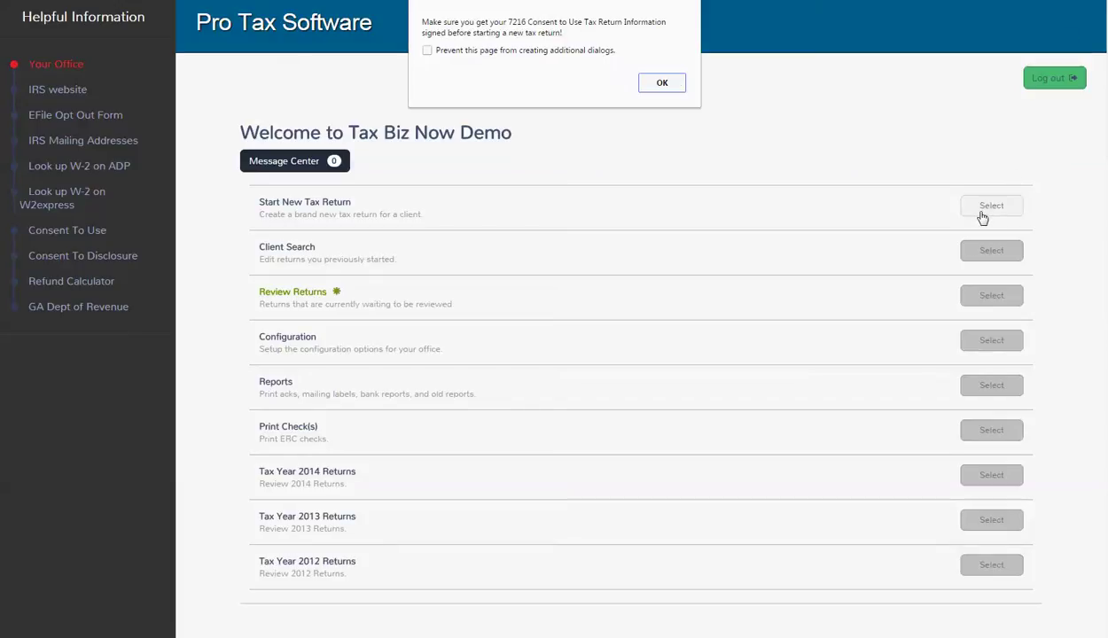
pyautogui.click(652, 89)
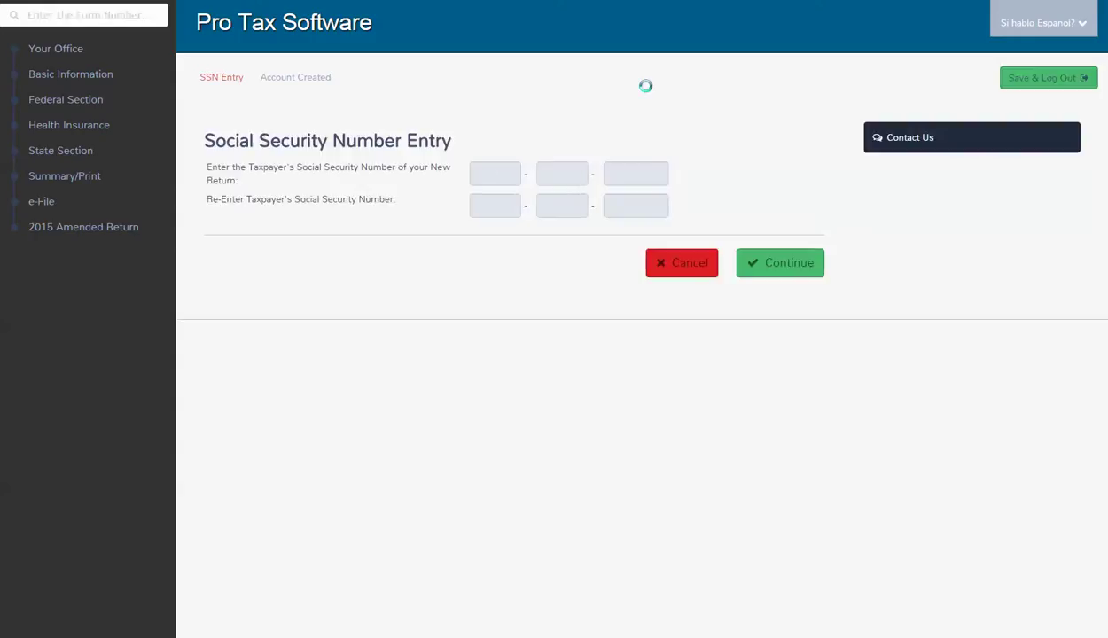
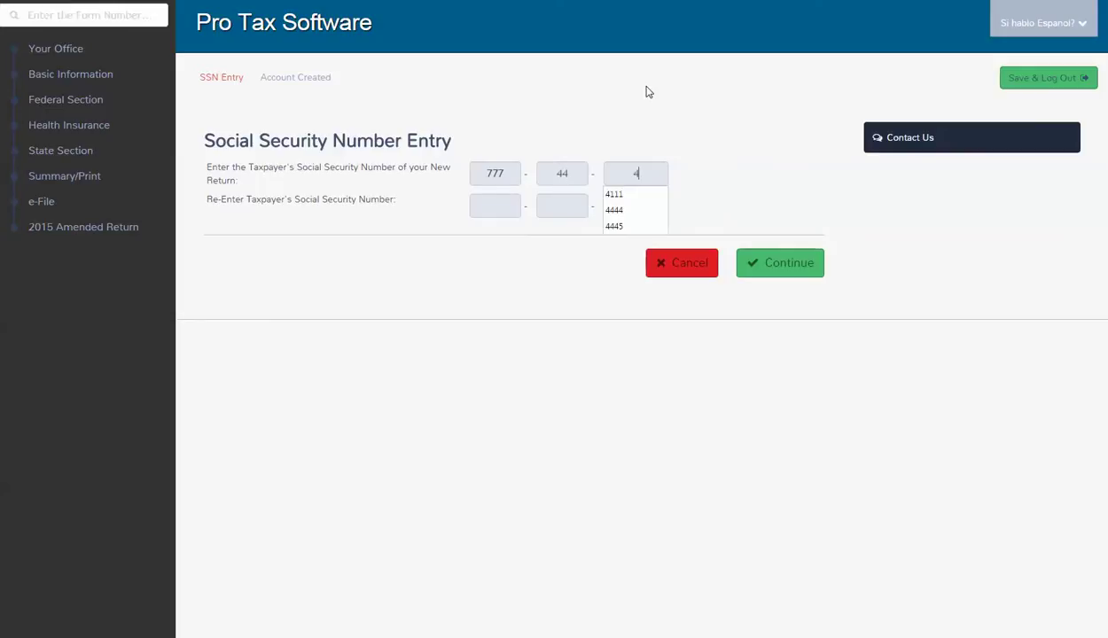
# Enter and confirm the taxpayer's Social Security number, then choose Single as the filing status.
pyautogui.press('Tab')
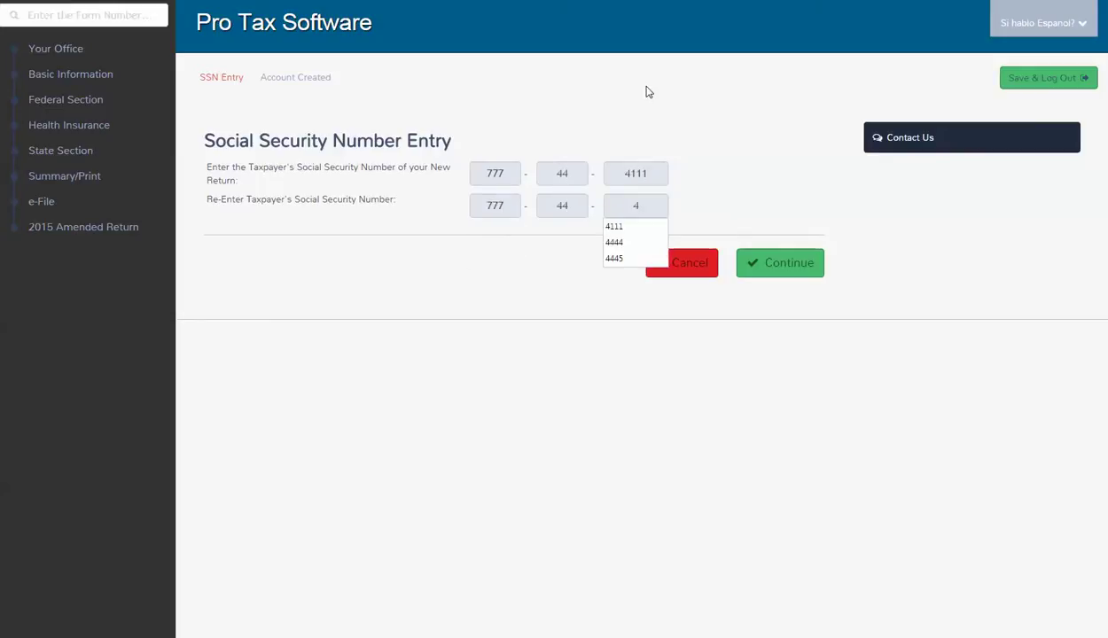
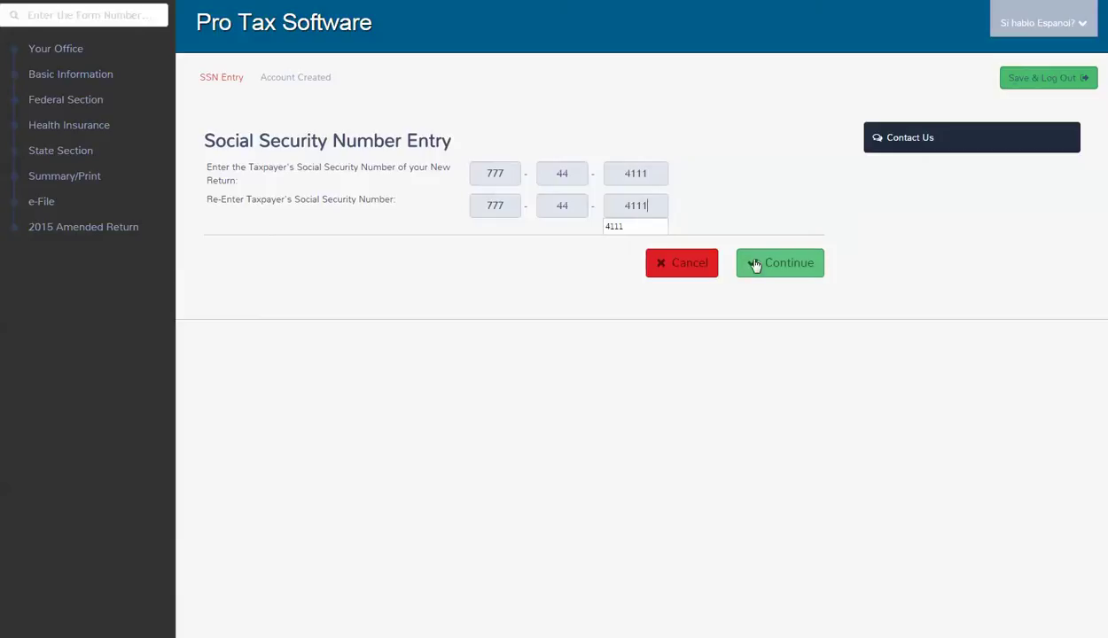
pyautogui.click(752, 262)
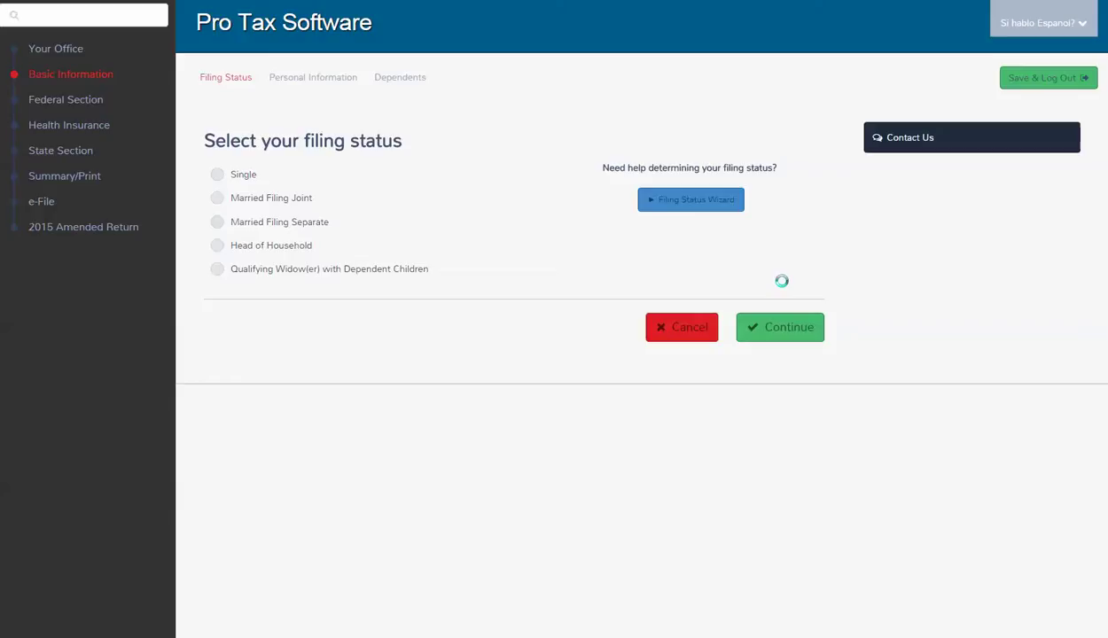
pyautogui.click(222, 177)
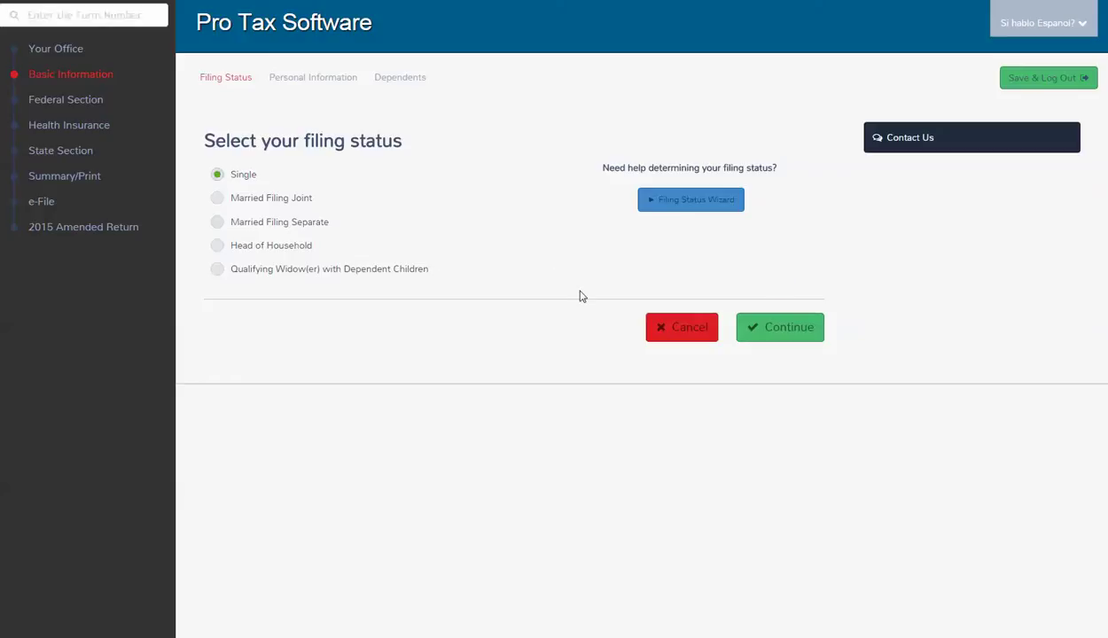
pyautogui.click(749, 328)
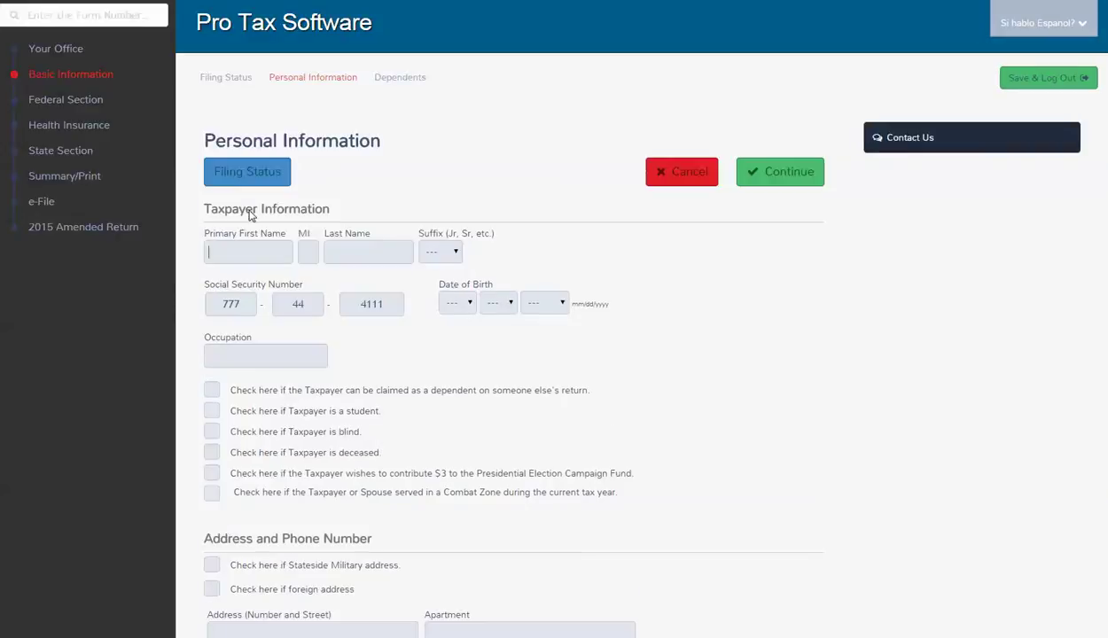
# Enter the taxpayer's first and last name and the occupation SALES.
pyautogui.click(235, 254)
pyautogui.write('SINGLE')
pyautogui.press('Tab')
pyautogui.write('DUDE')
pyautogui.press('Tab')
pyautogui.press('Tab')
pyautogui.press('Tab')
pyautogui.press('Tab')
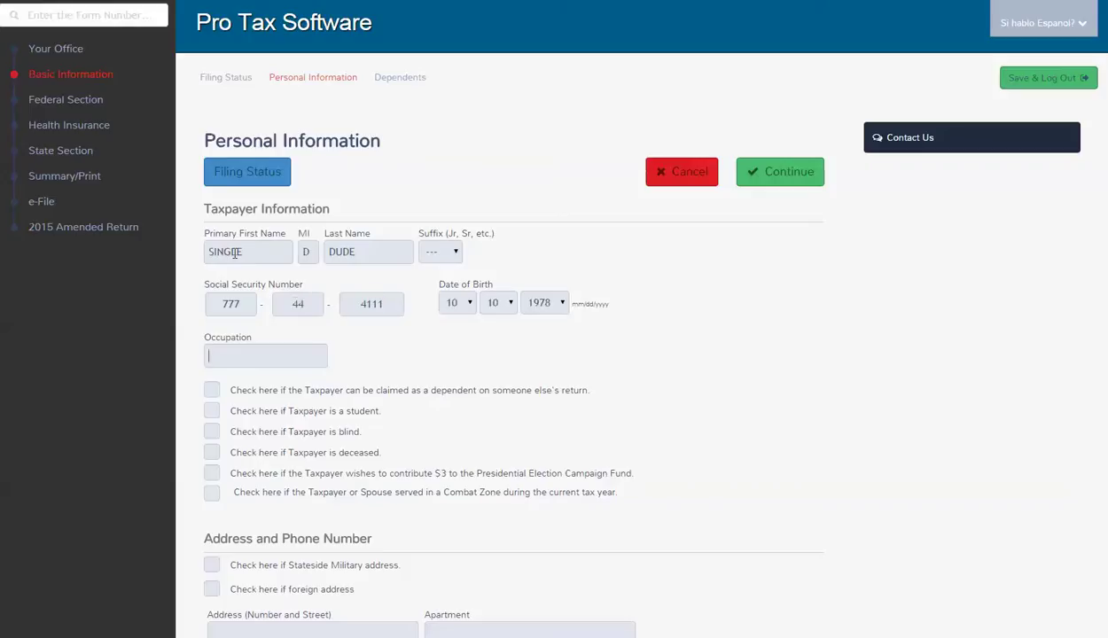
pyautogui.write('SALES')
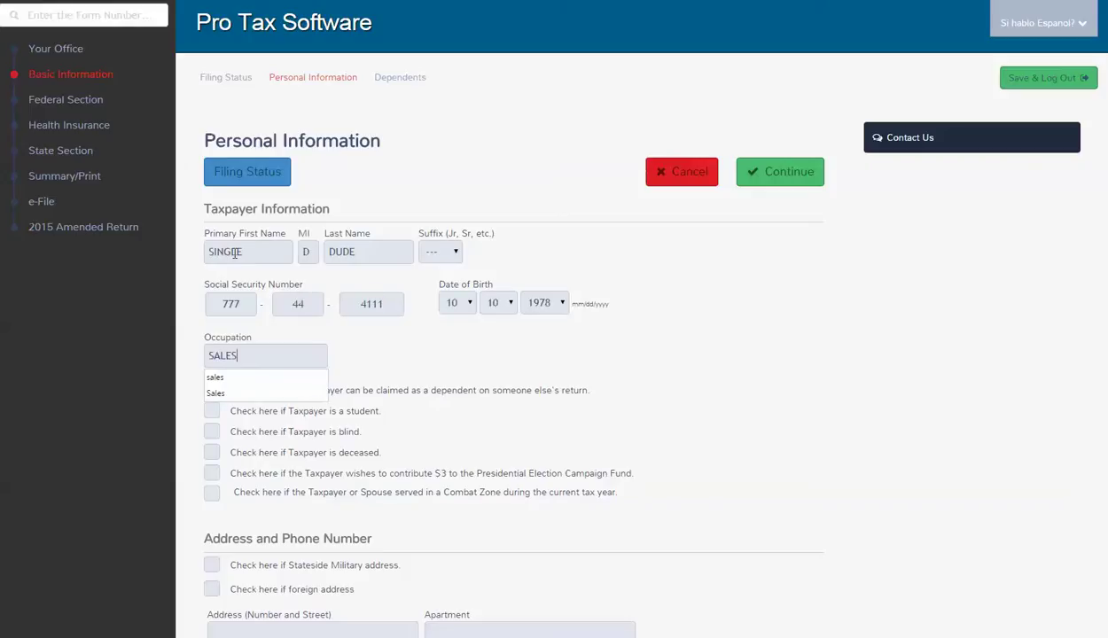
# Enter the taxpayer's street address and zip code so city and state fill in.
pyautogui.scroll(-1, 151, 452)
pyautogui.scroll(-2, 151, 452)
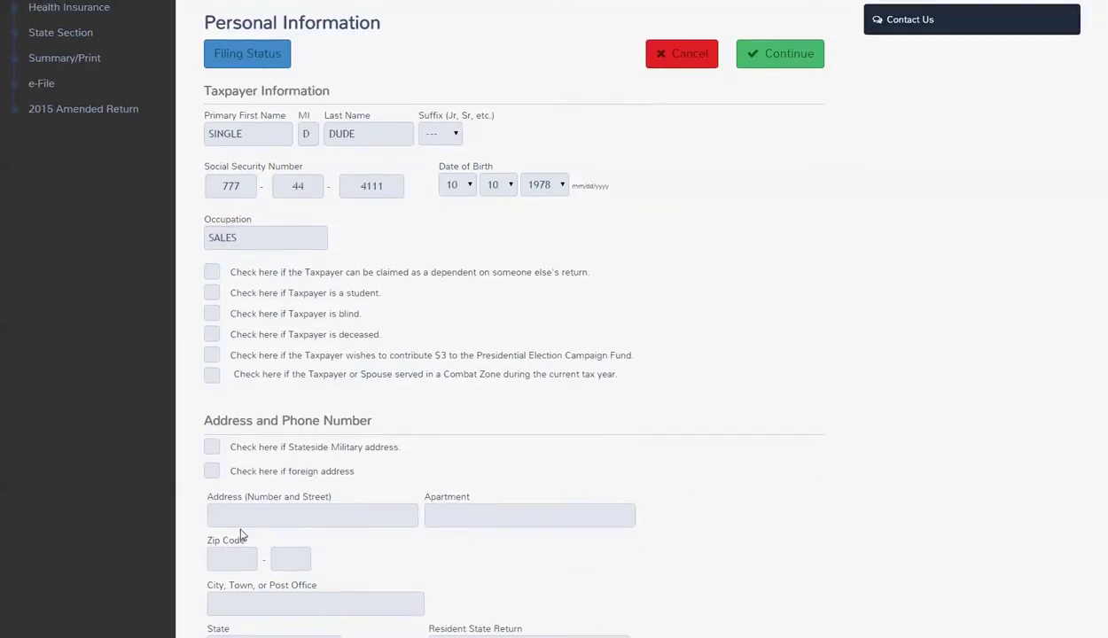
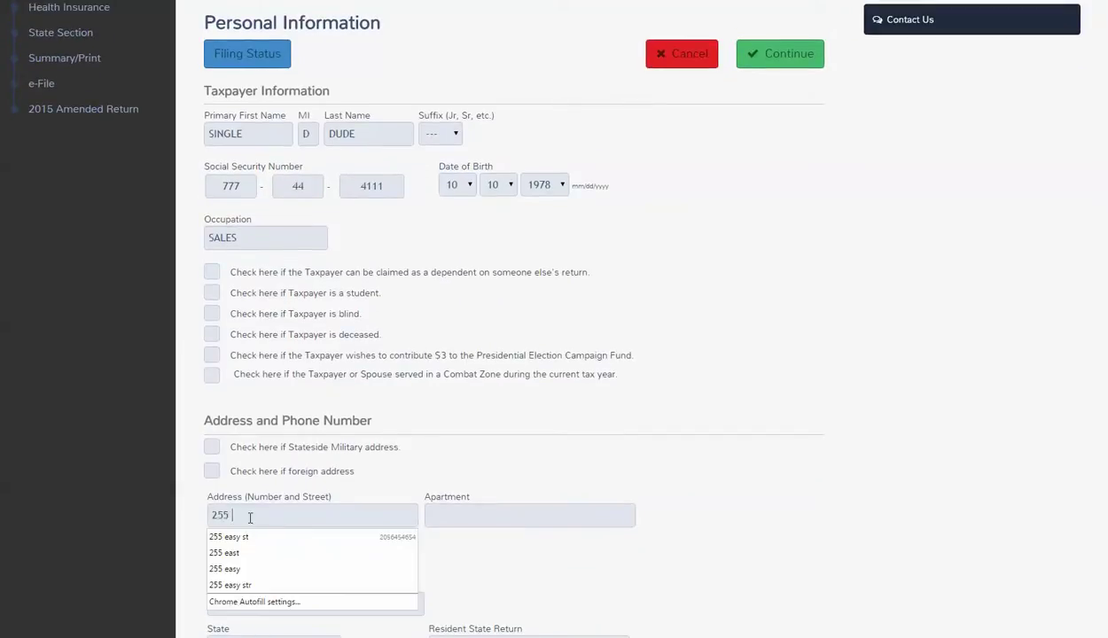
pyautogui.press('Tab')
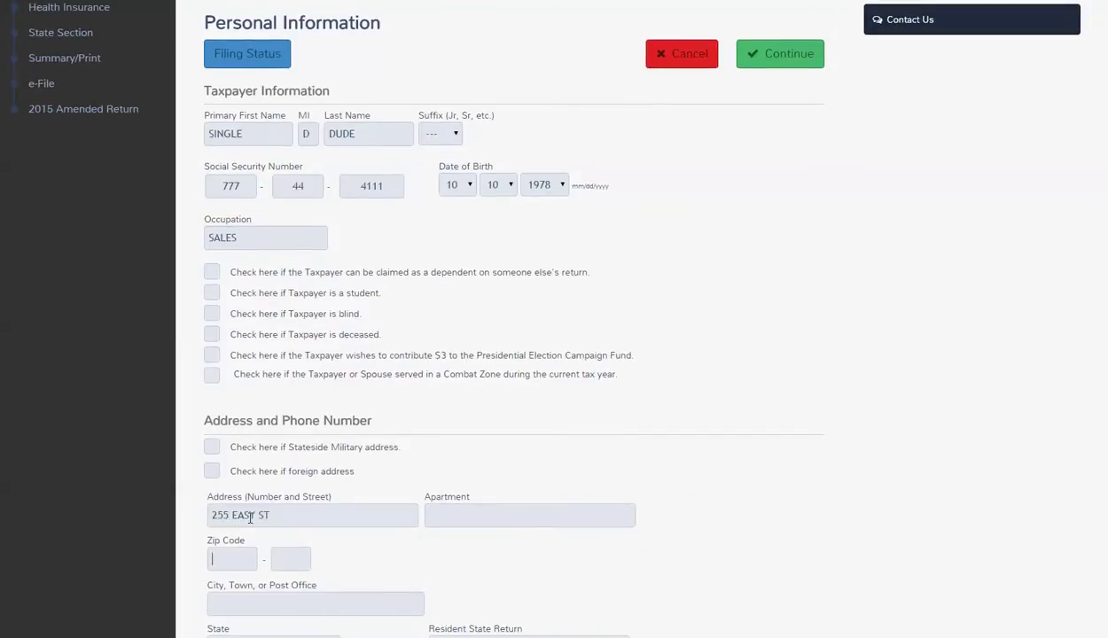
pyautogui.press('Tab')
pyautogui.write('33016')
pyautogui.press('Tab')
# Enter the daytime and secondary phone numbers and save the personal information.
pyautogui.scroll(-1, 262, 531)
pyautogui.scroll(-2, 263, 531)
pyautogui.click(247, 448)
pyautogui.press('Tab')
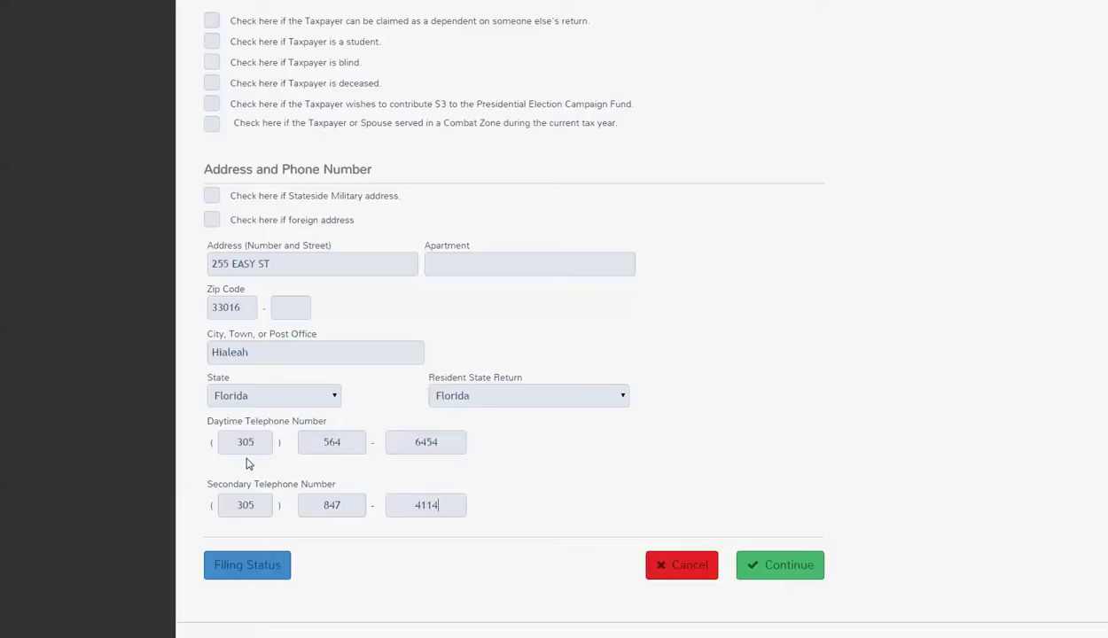
pyautogui.click(778, 564)
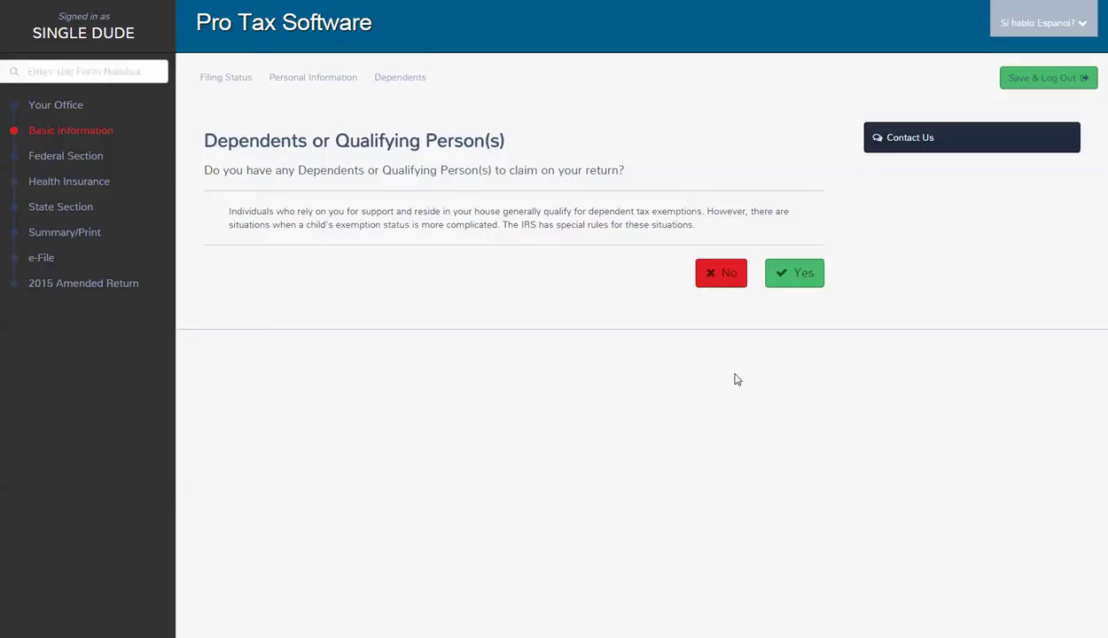
# Answer No to dependents, choose manual income entry, and begin a new W-2 wage form.
pyautogui.click(718, 275)
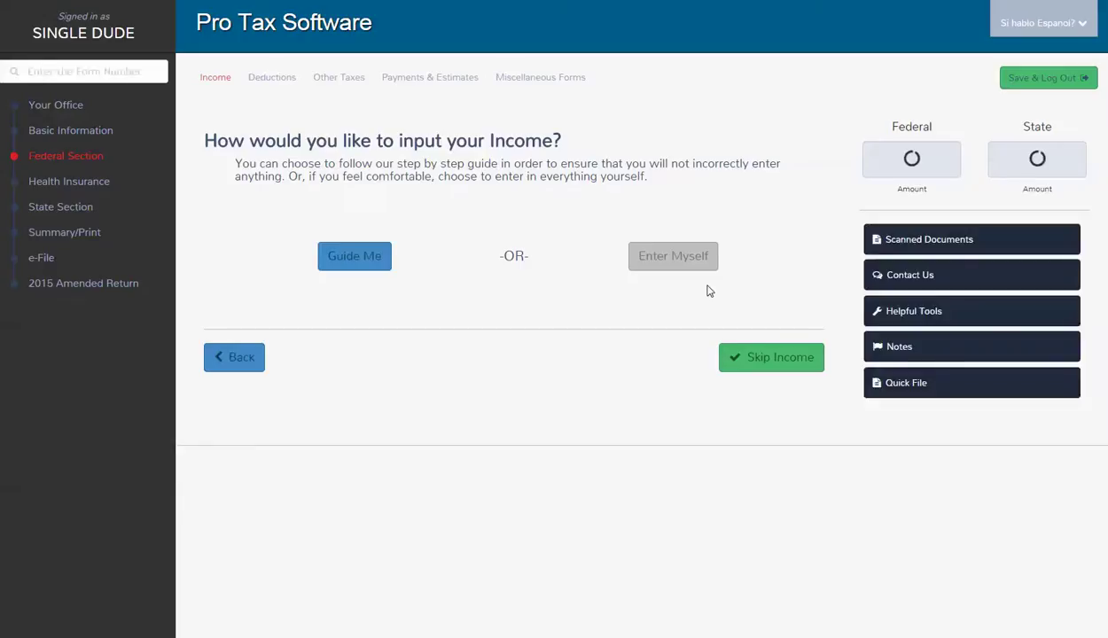
pyautogui.click(677, 265)
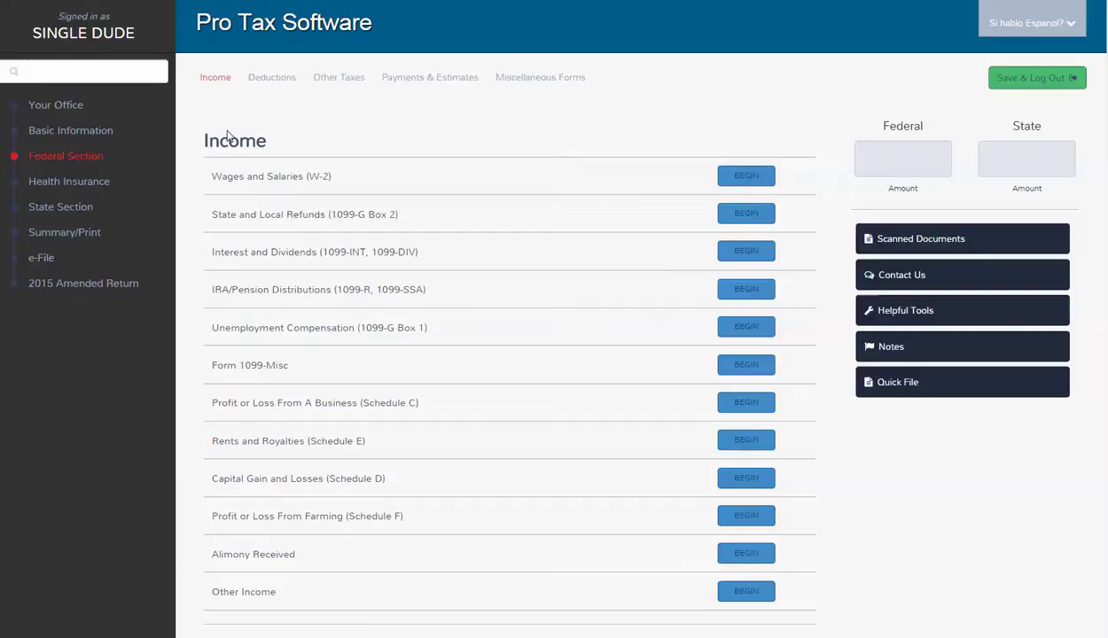
pyautogui.click(752, 178)
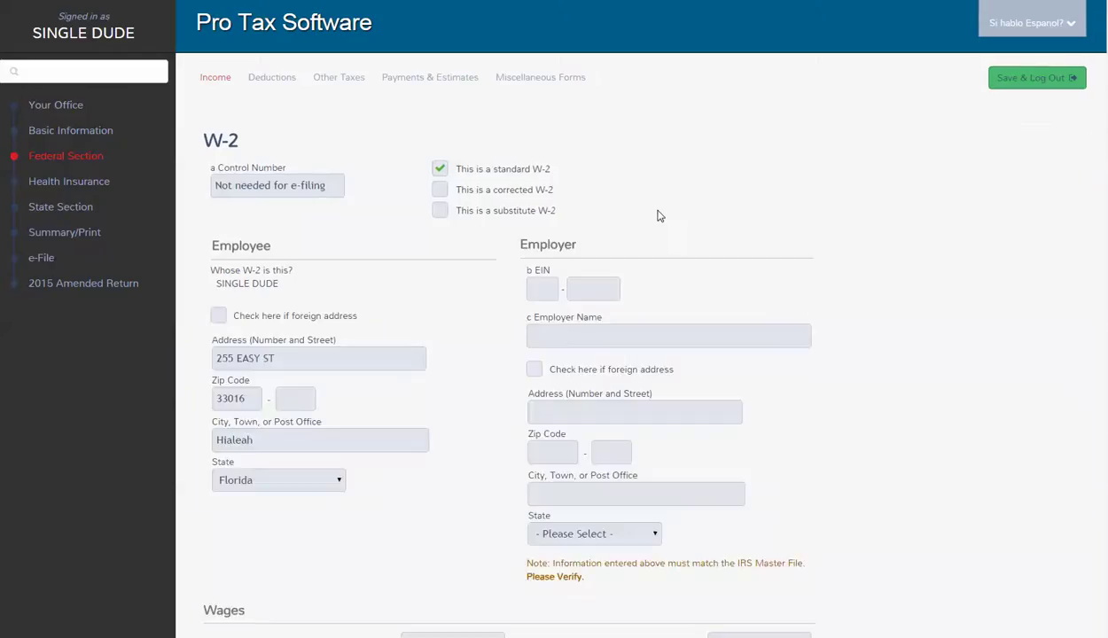
pyautogui.click(542, 291)
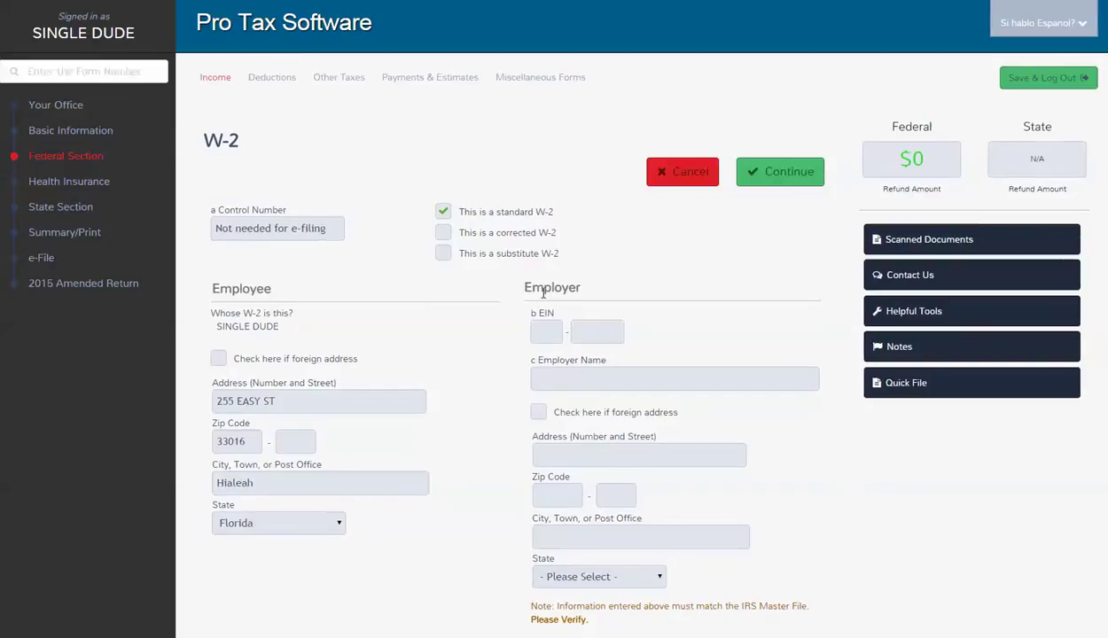
# Fill the W-2 with the employer's EIN, $38,000 wages and $5,900 federal withholding, then save it.
pyautogui.write('987654321')
pyautogui.click(569, 377)
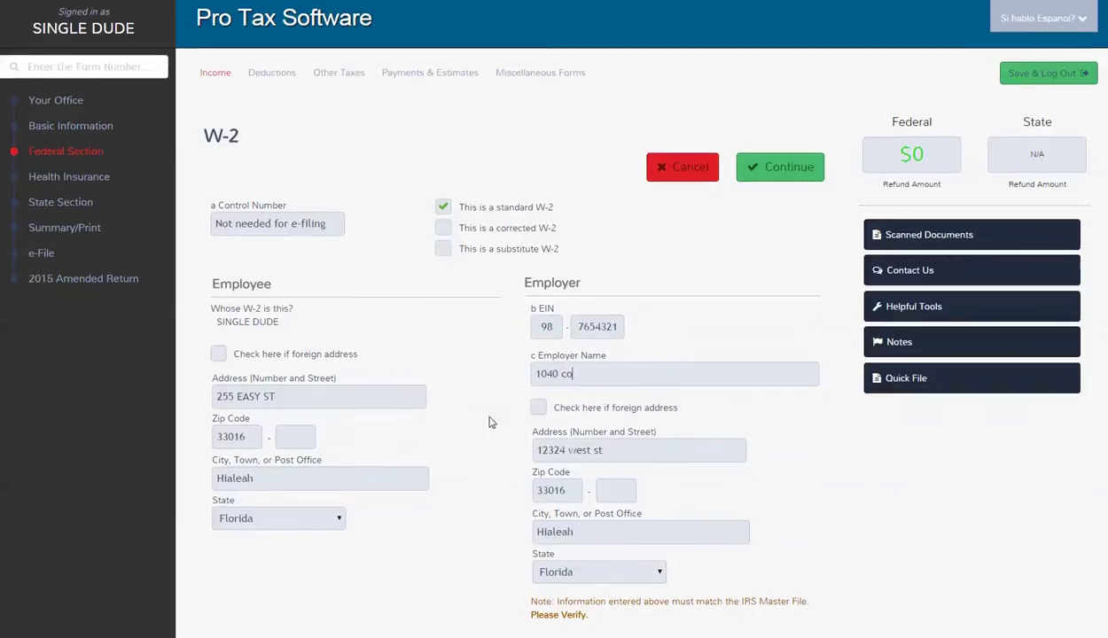
pyautogui.scroll(-3, 289, 594)
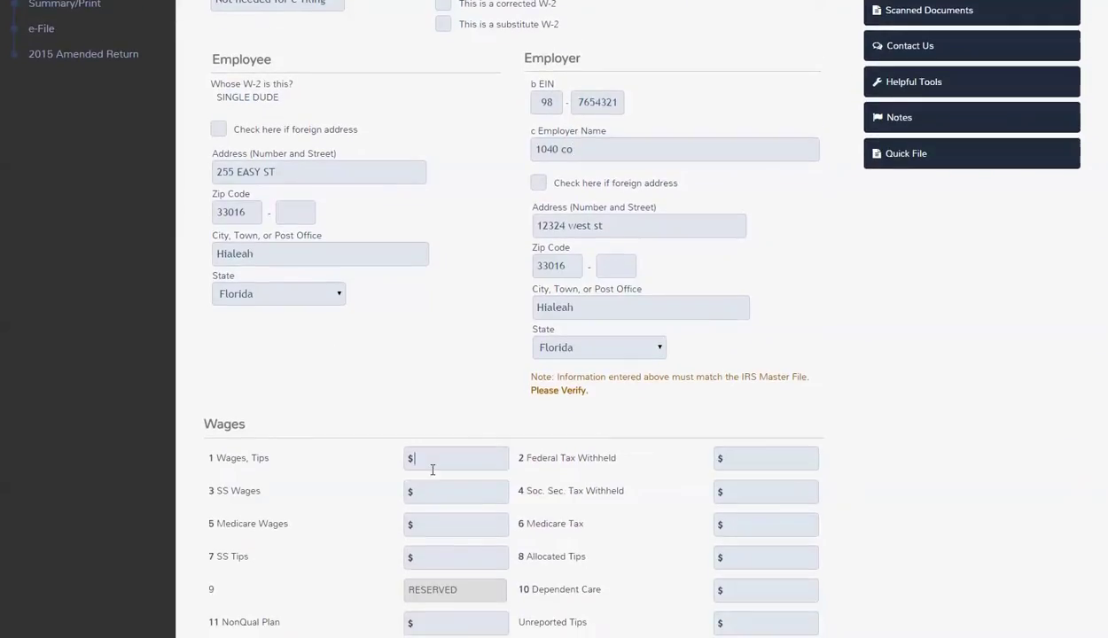
pyautogui.click(435, 459)
pyautogui.write('38000')
pyautogui.press('Tab')
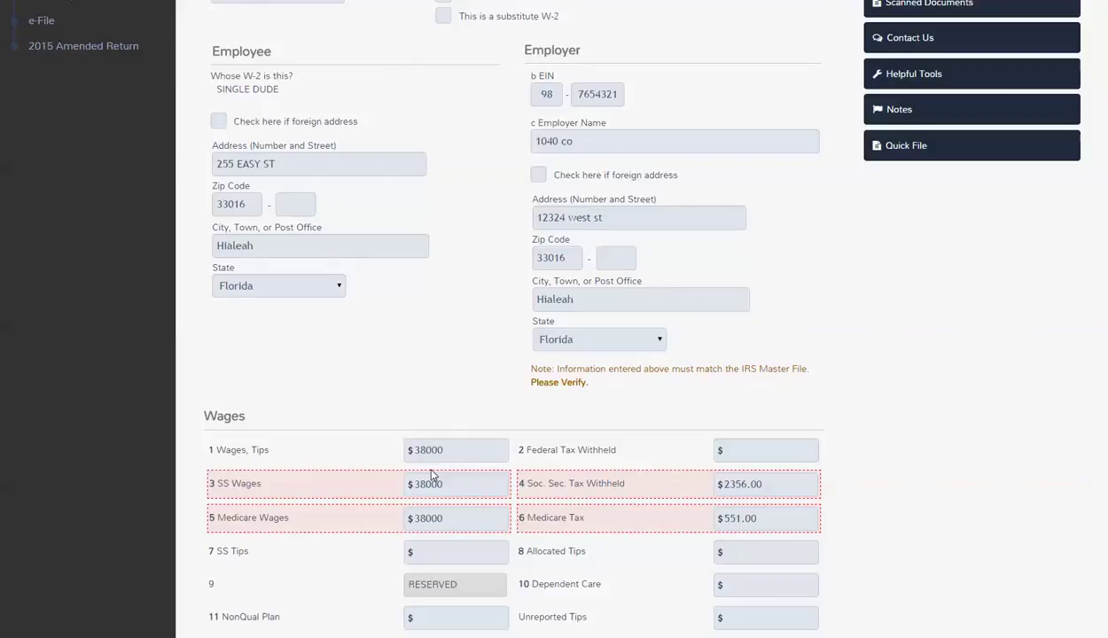
pyautogui.write('5900')
pyautogui.scroll(-6, 431, 476)
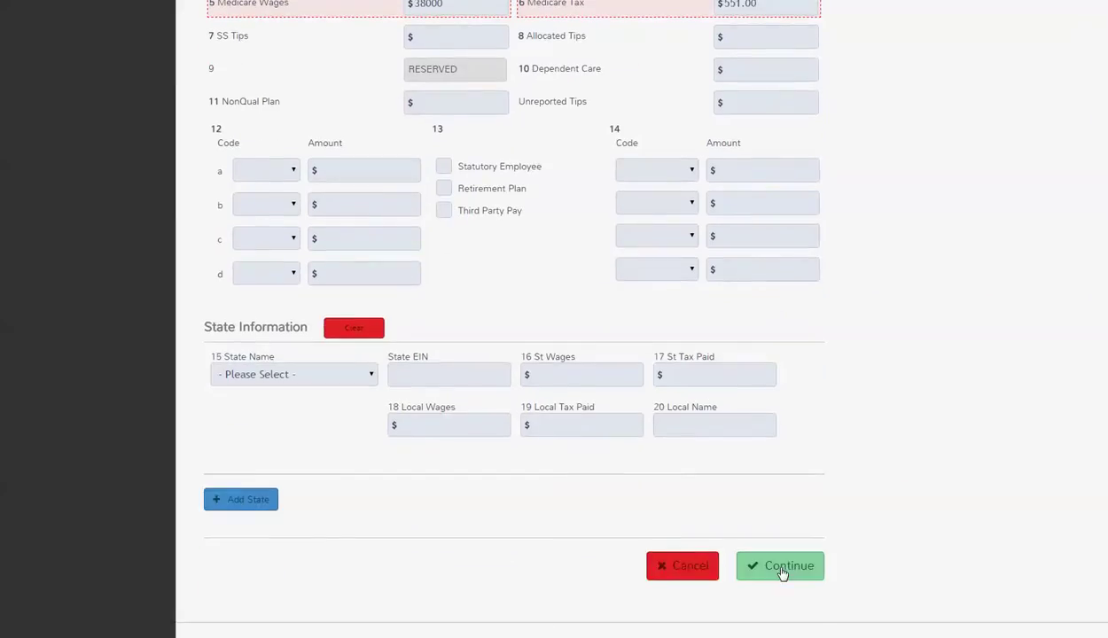
pyautogui.click(780, 568)
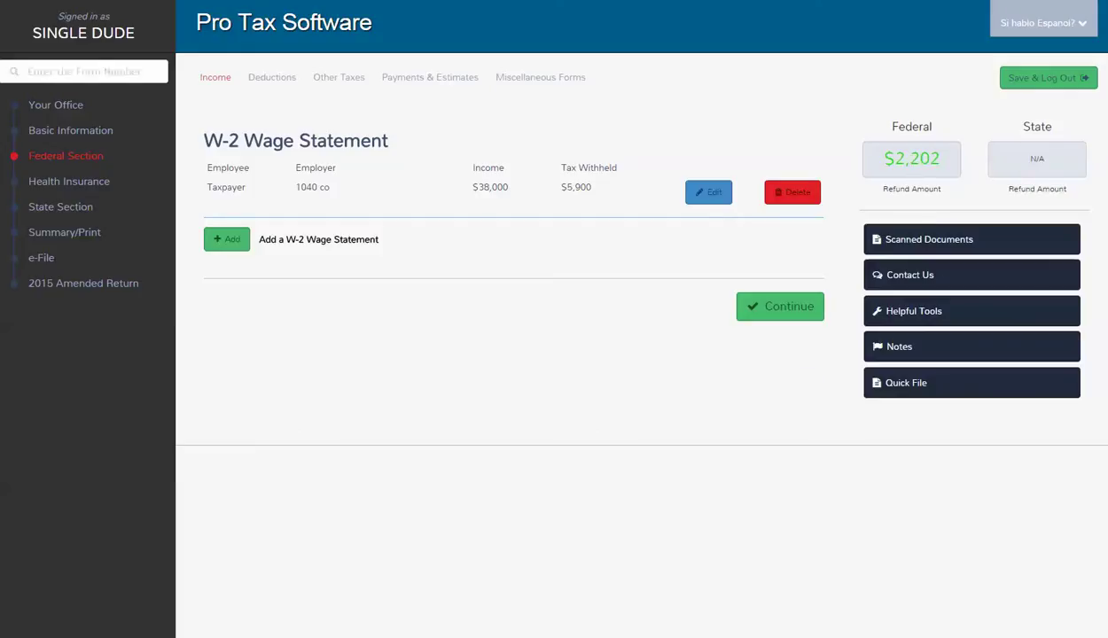
# In Health Insurance, confirm 2015 coverage bought through the Marketplace and the household members.
pyautogui.click(81, 184)
pyautogui.click(745, 237)
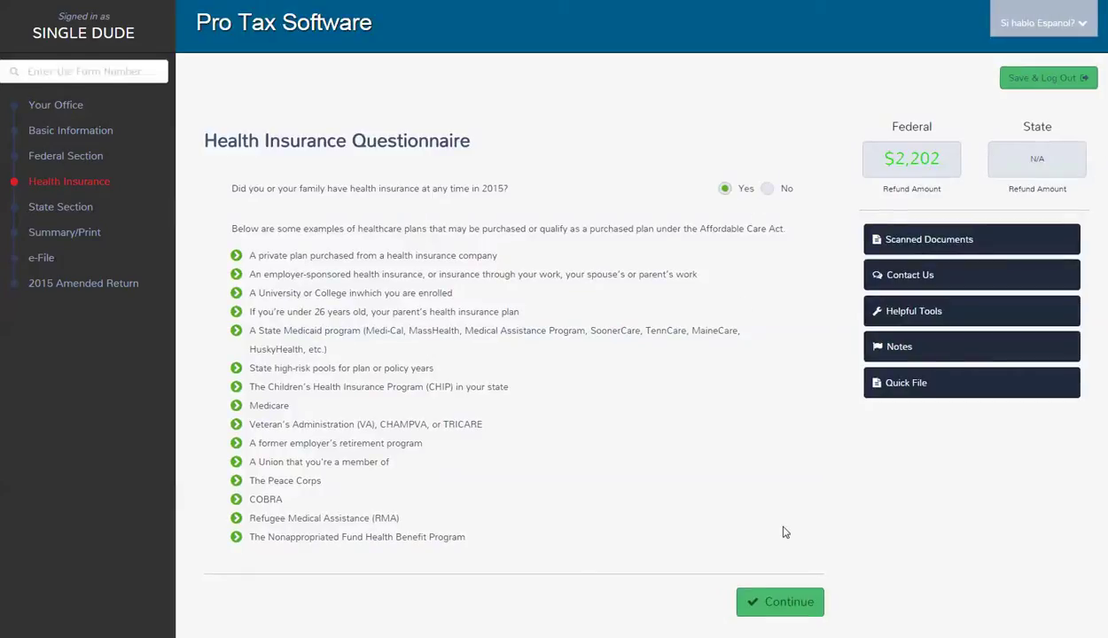
pyautogui.click(782, 601)
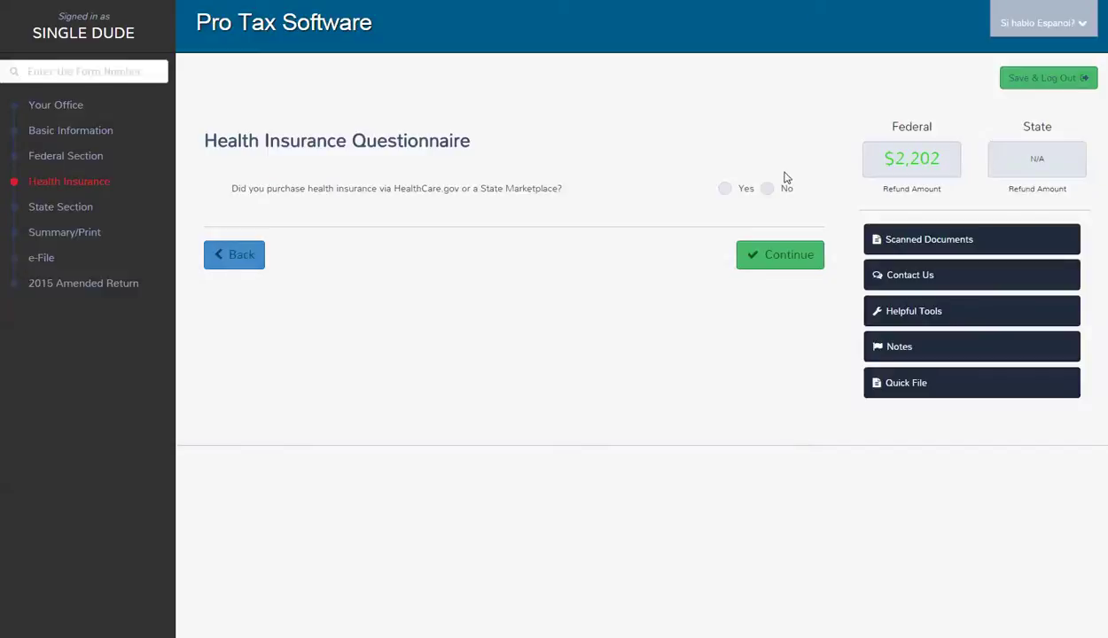
pyautogui.click(722, 190)
pyautogui.click(771, 255)
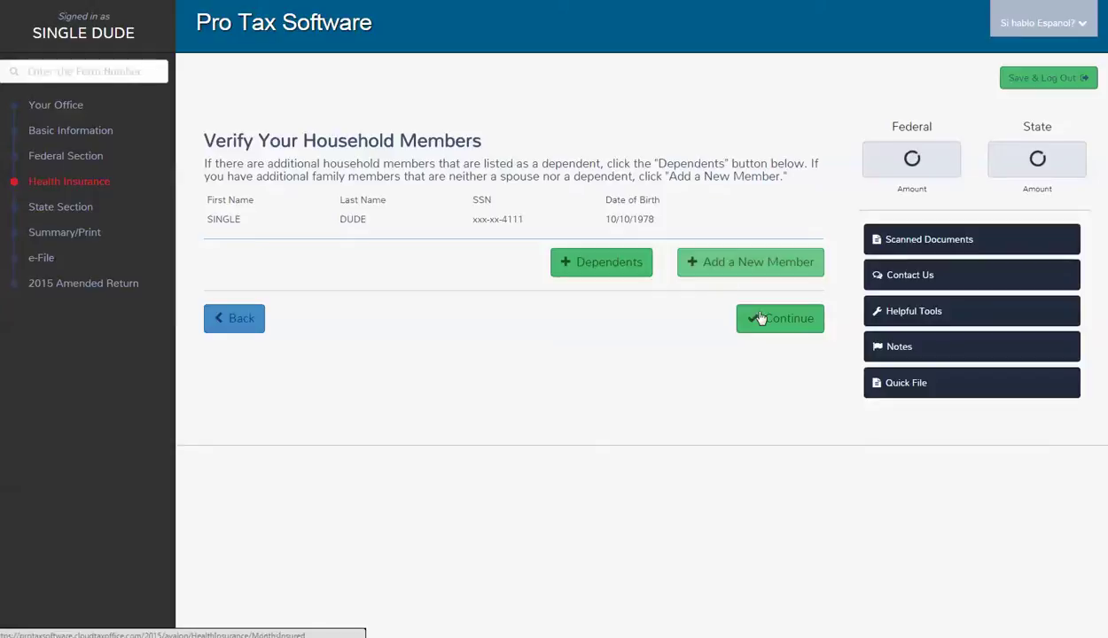
pyautogui.click(760, 321)
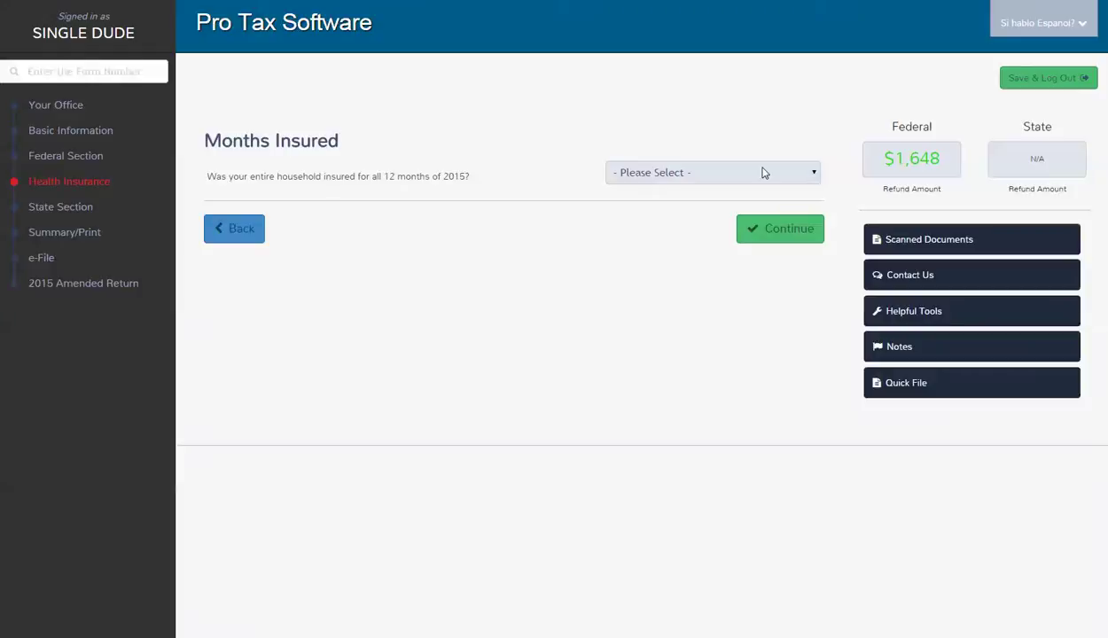
# Answer Yes to 12-month coverage, advance payments, and unchanged full-year 1095-A coverage.
pyautogui.click(761, 172)
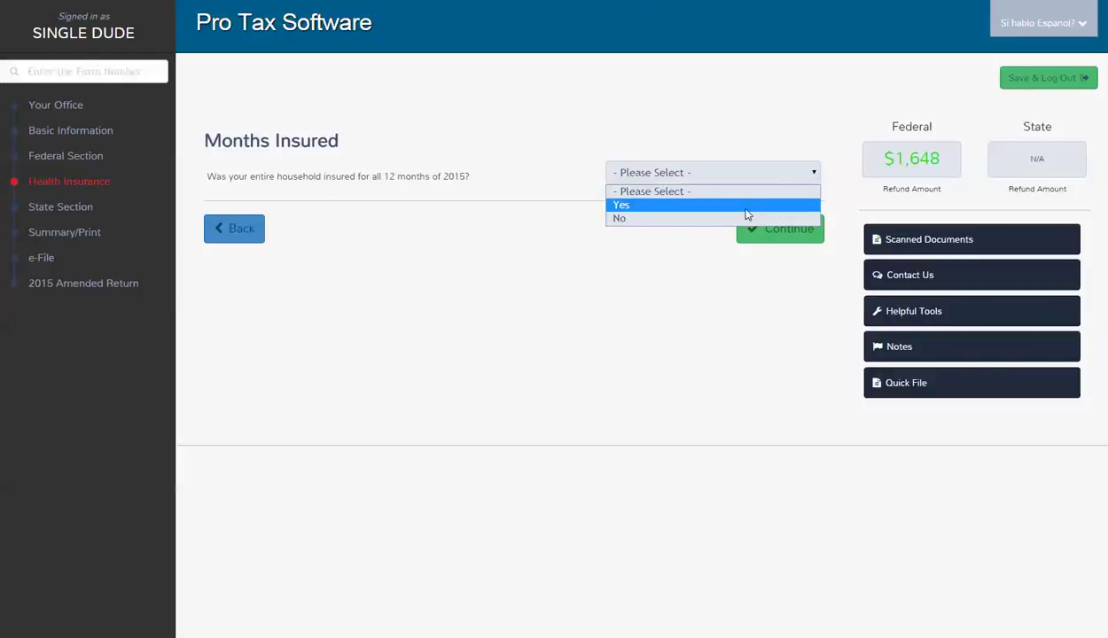
pyautogui.click(749, 205)
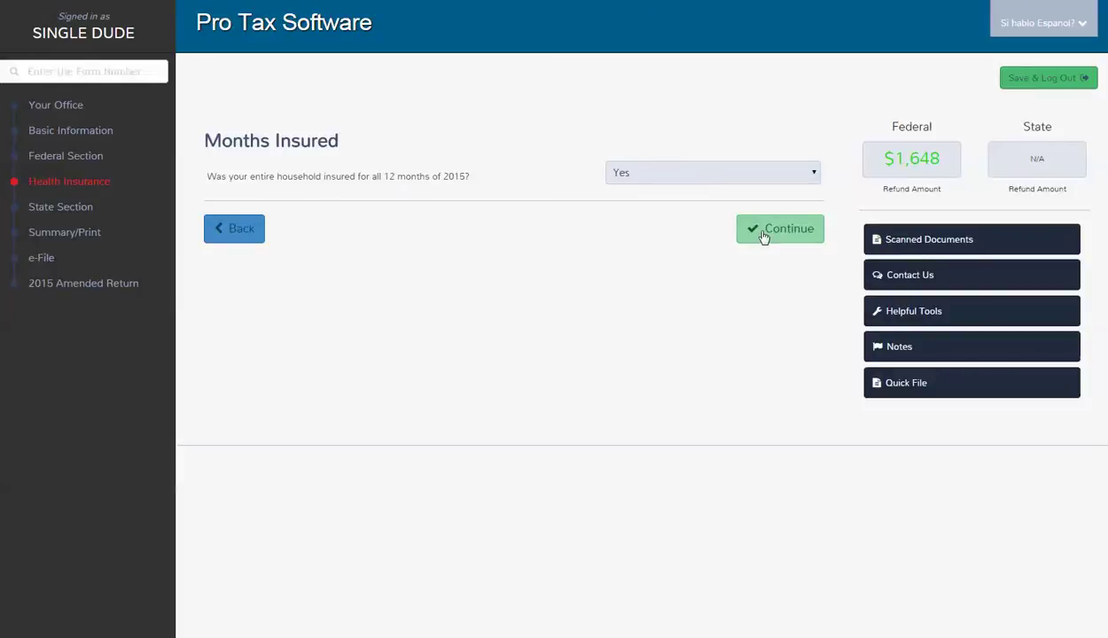
pyautogui.click(763, 235)
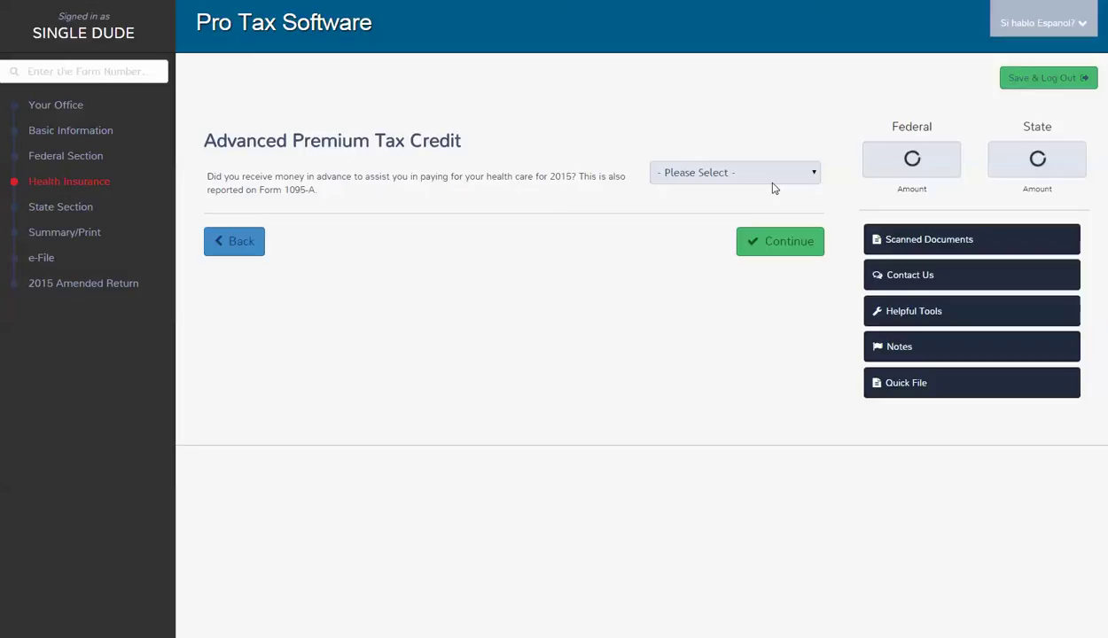
pyautogui.click(771, 180)
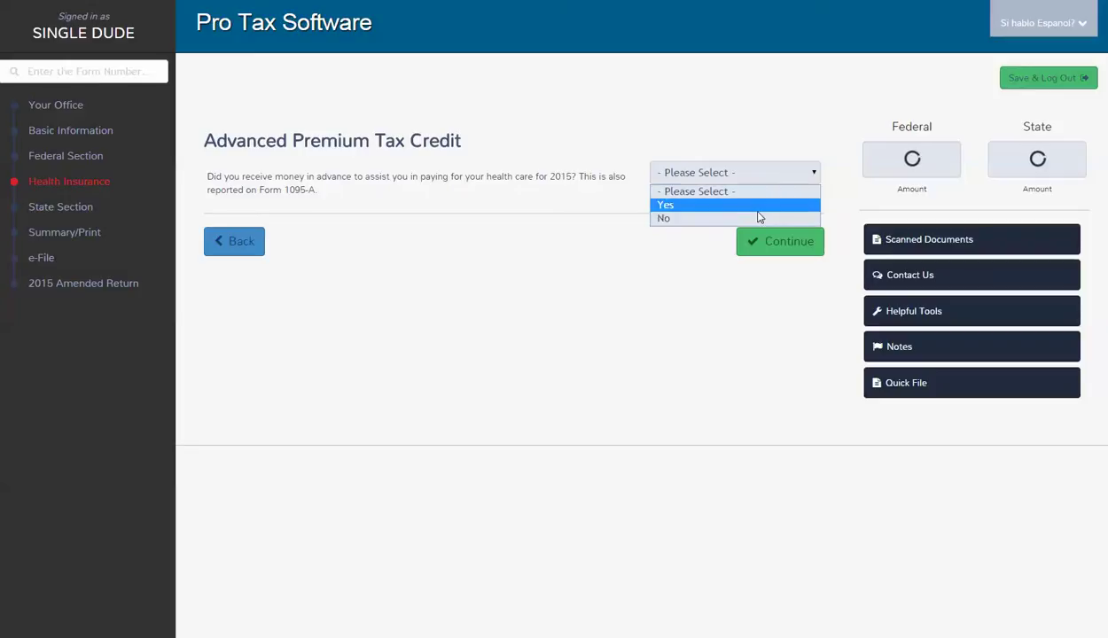
pyautogui.click(747, 206)
pyautogui.click(745, 215)
pyautogui.click(749, 247)
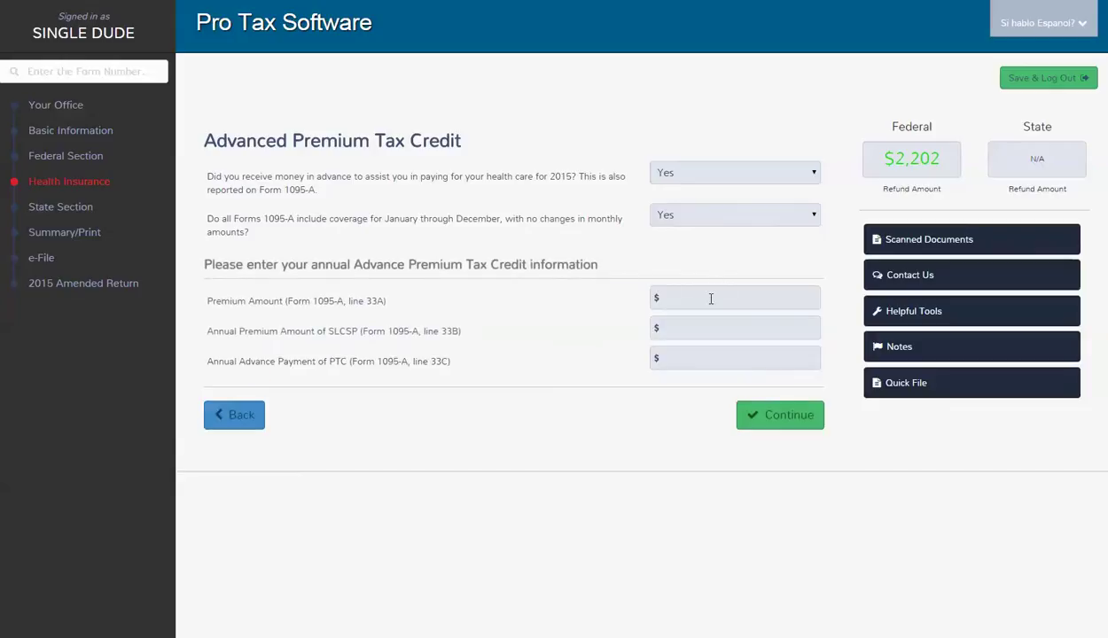
# Enter the 1095-A amounts 150 premium, 300 SLCSP and 250 advance payment, and save.
pyautogui.click(711, 299)
pyautogui.write('150')
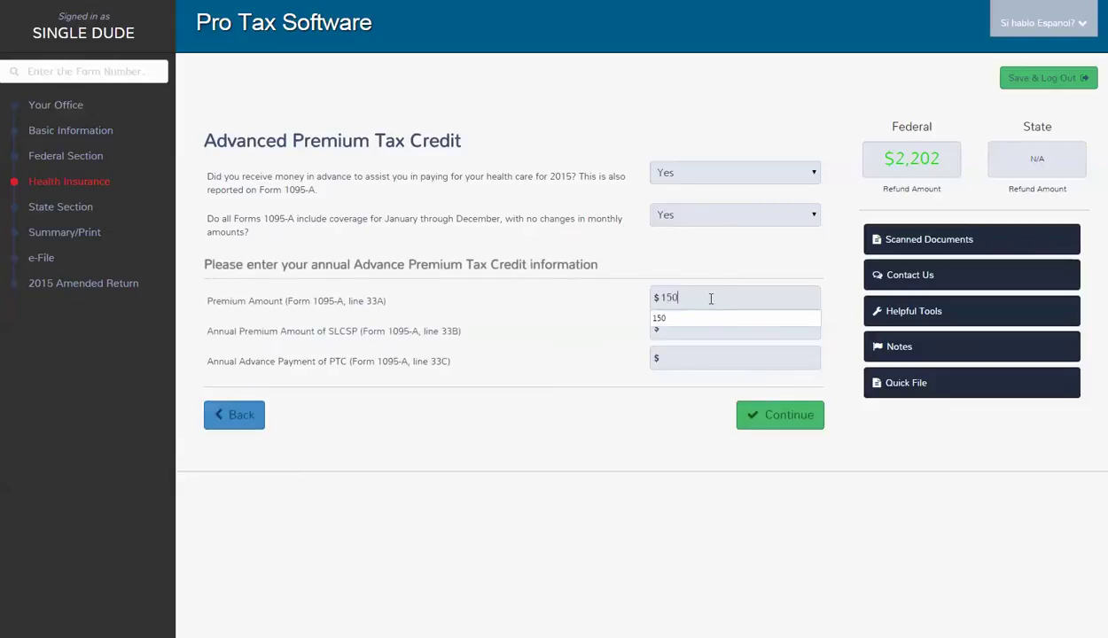
pyautogui.press('Tab')
pyautogui.write('3')
pyautogui.press('Tab')
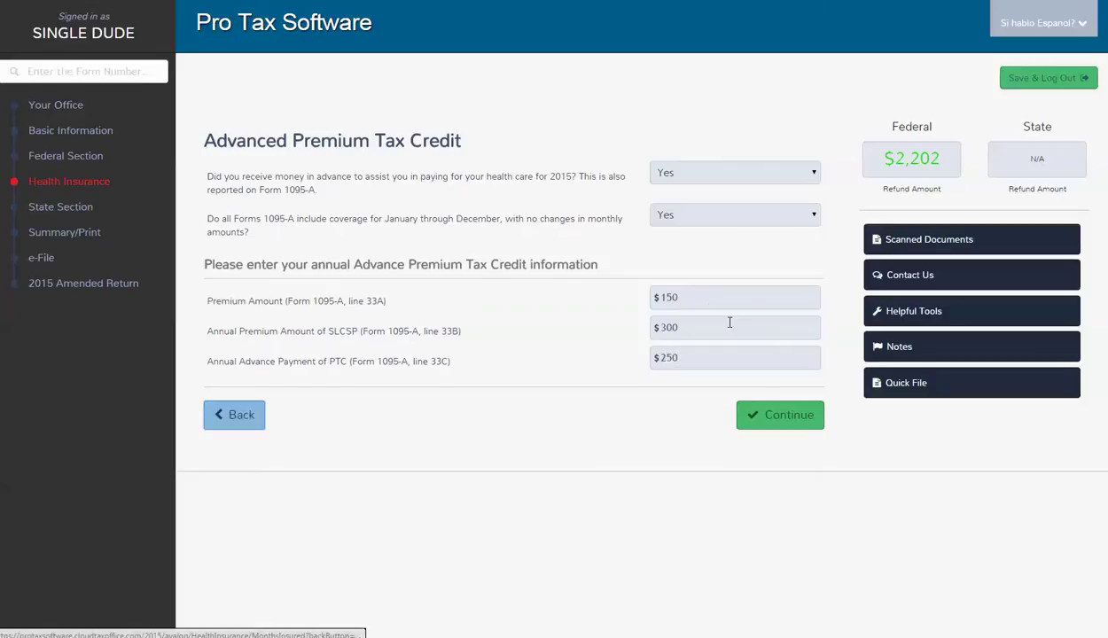
pyautogui.click(784, 414)
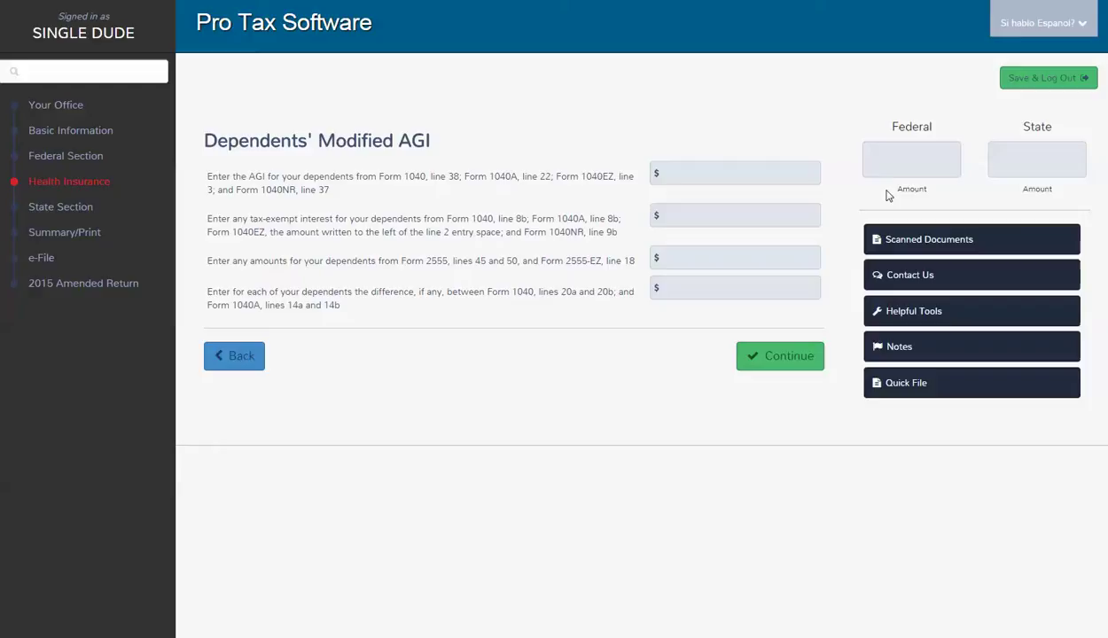
# Skip the dependents' modified AGI page and answer No to health care exemptions.
pyautogui.click(789, 357)
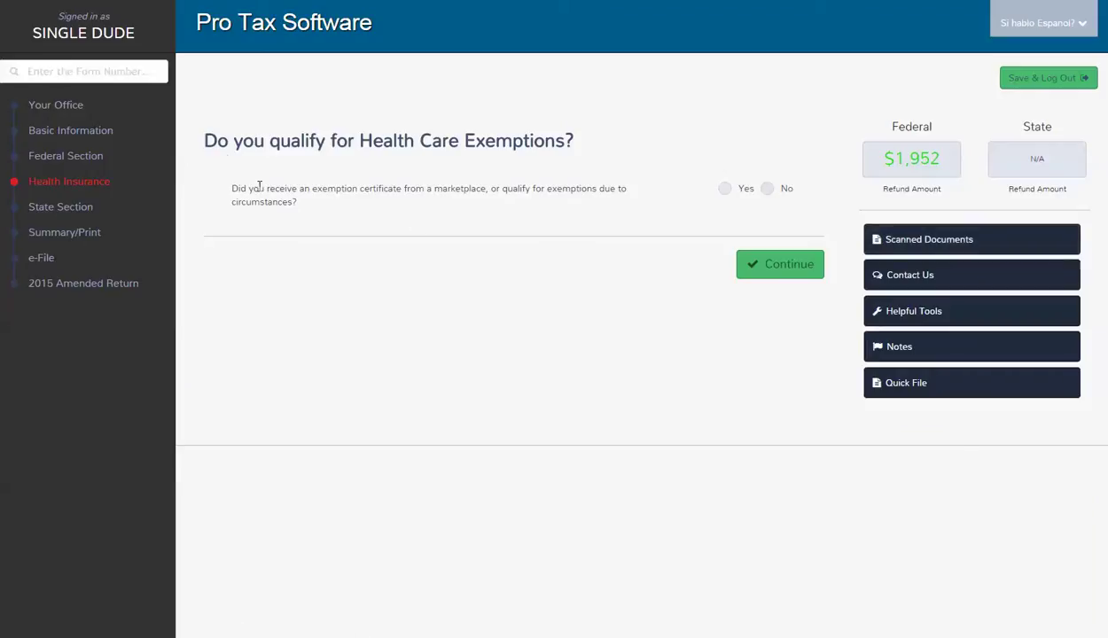
pyautogui.click(768, 188)
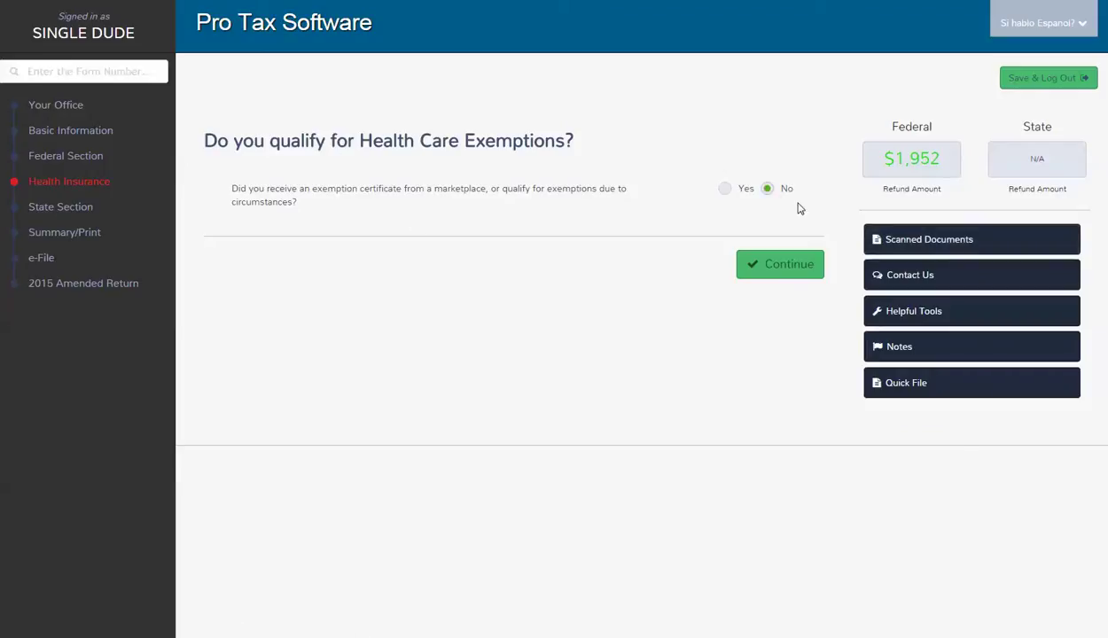
pyautogui.click(786, 274)
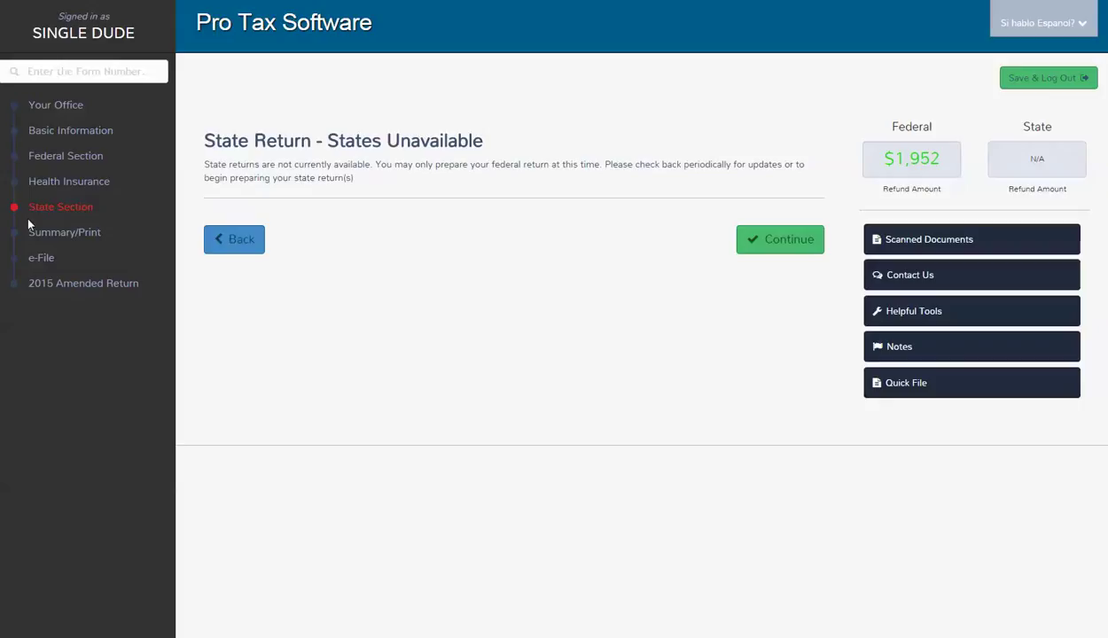
# Pass the unavailable state return and review the $1,952 refund calculation summary.
pyautogui.click(797, 247)
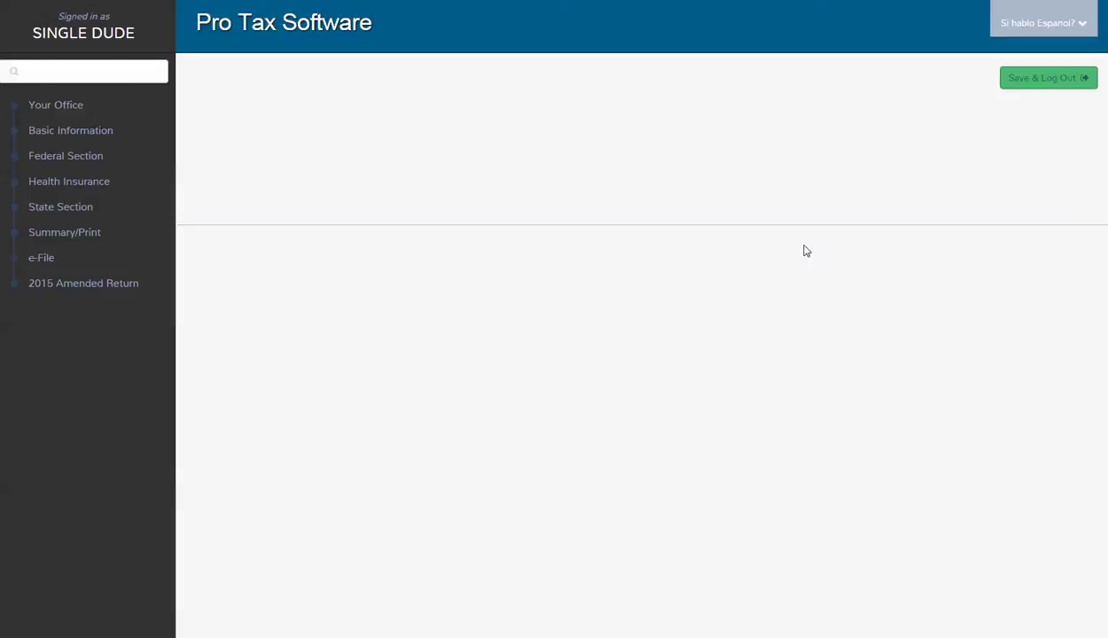
pyautogui.scroll(-1, 805, 251)
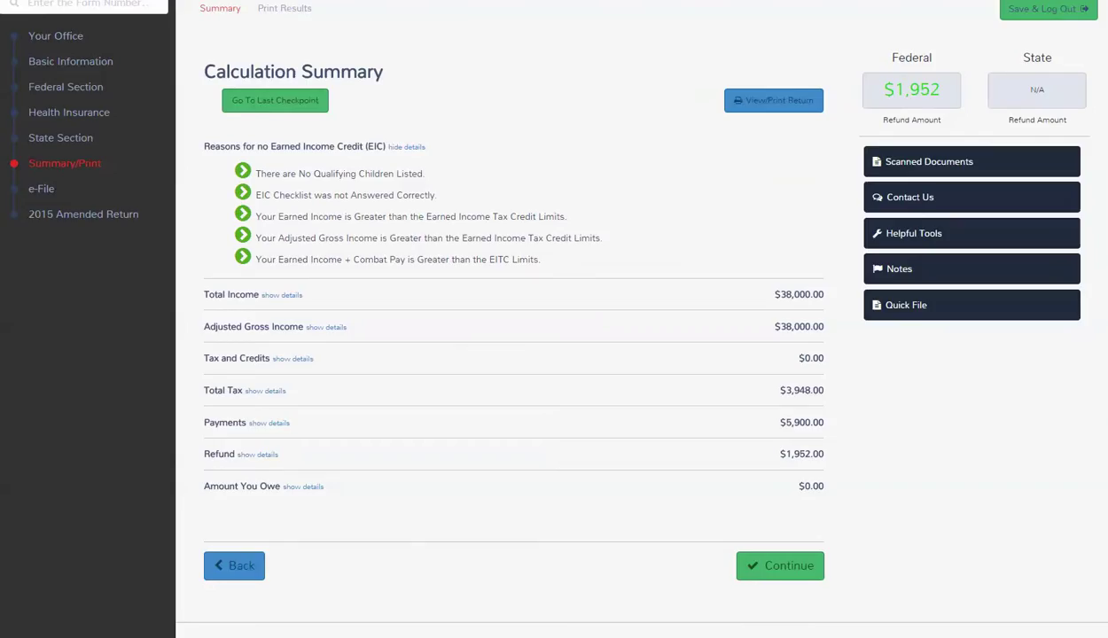
pyautogui.click(754, 567)
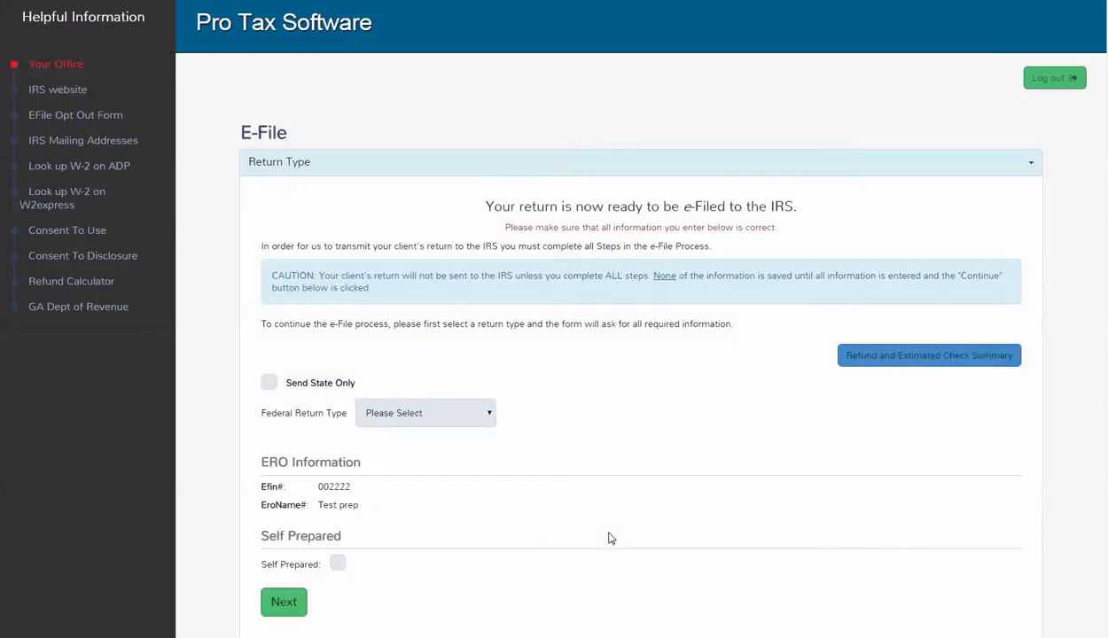
# Choose TFS ERC as the federal return type and review the fee and PIN section.
pyautogui.click(464, 413)
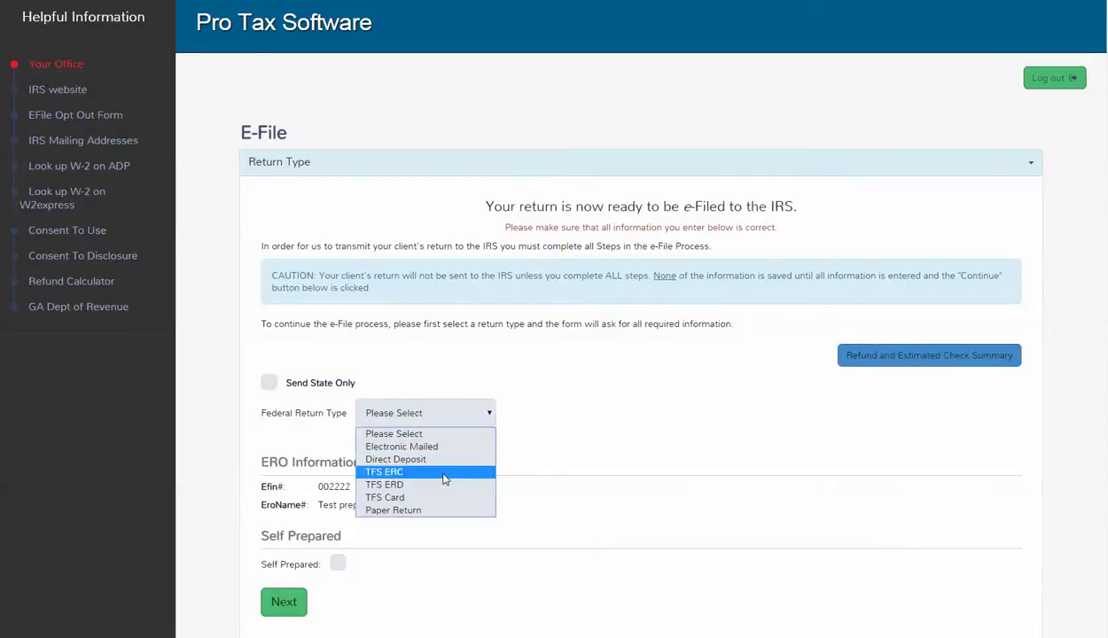
pyautogui.click(443, 472)
pyautogui.scroll(-3, 396, 500)
pyautogui.click(264, 479)
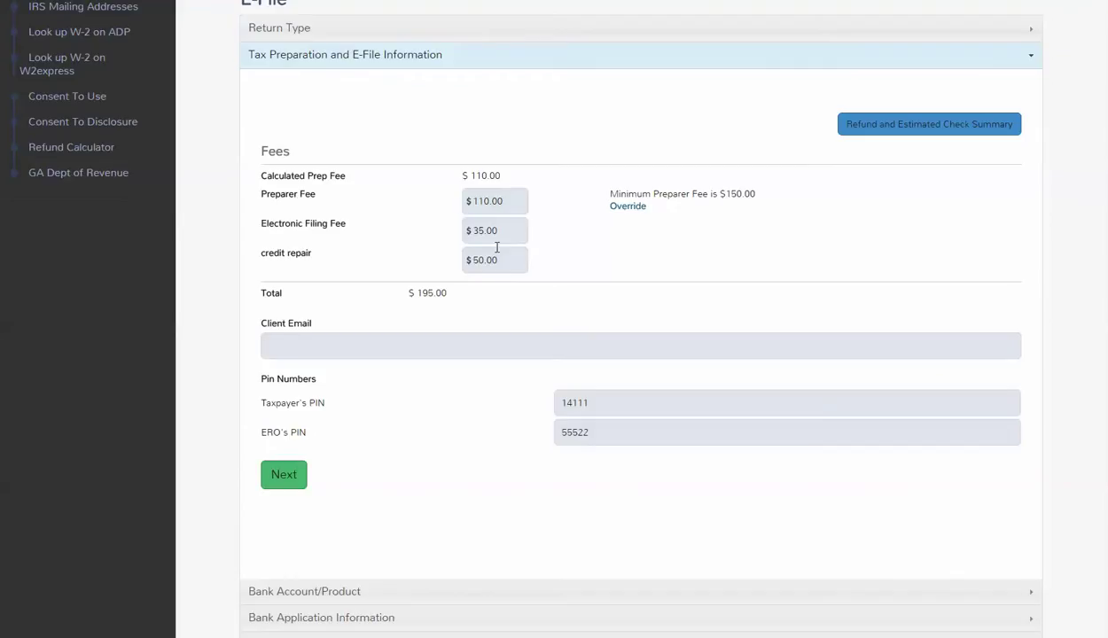
pyautogui.moveTo(501, 263); pyautogui.dragTo(448, 260)
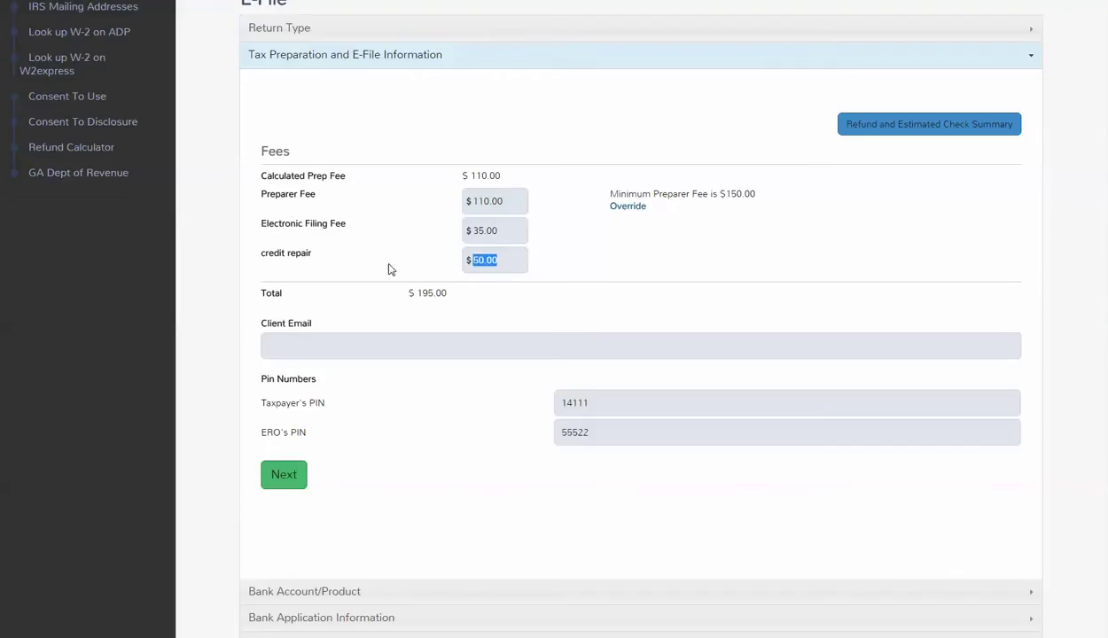
pyautogui.scroll(-3, 294, 368)
pyautogui.click(289, 353)
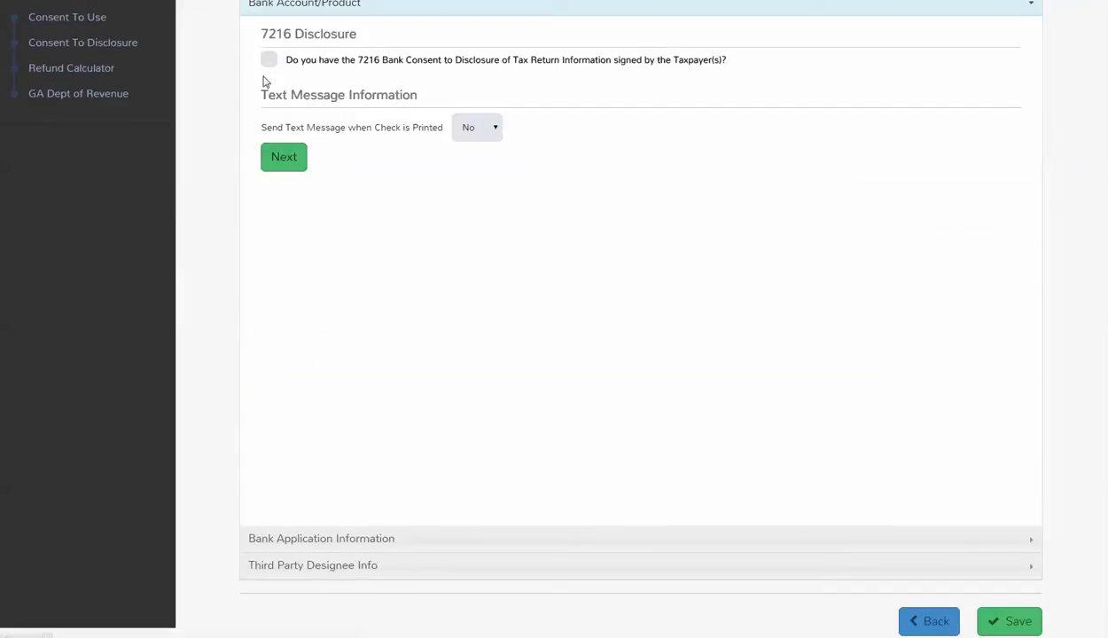
# Confirm the signed 7216 consent is on file for the bank application.
pyautogui.click(269, 59)
pyautogui.click(289, 169)
pyautogui.scroll(-1, 416, 307)
# Record a driver's license ID with its number, issued 11/16/2011 and expiring 11/17/2021.
pyautogui.click(533, 392)
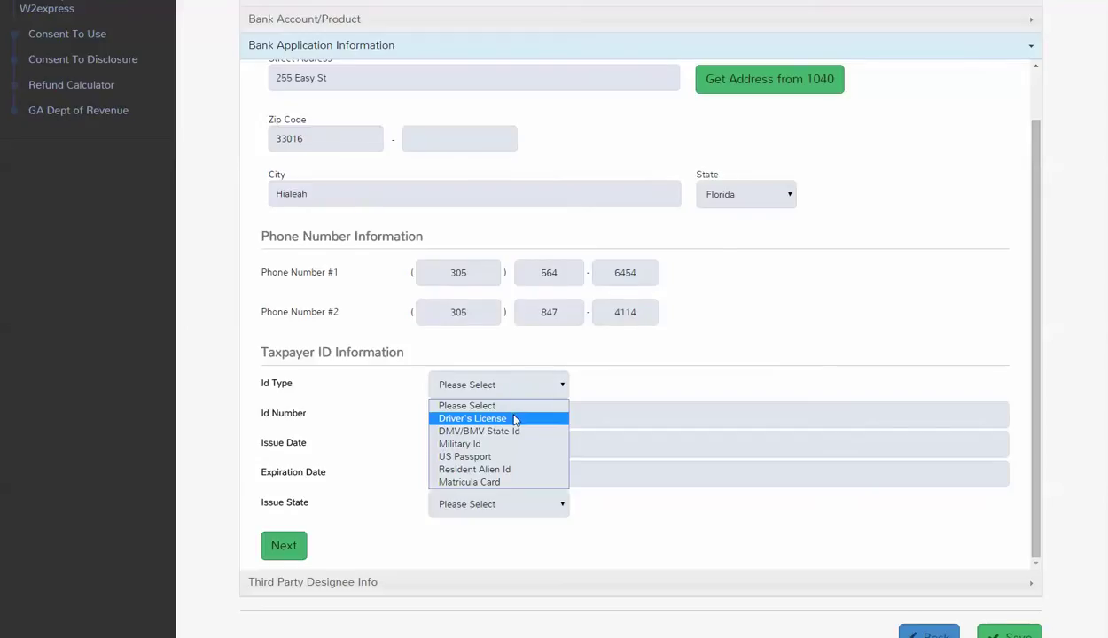
pyautogui.click(509, 417)
pyautogui.click(508, 417)
pyautogui.click(465, 444)
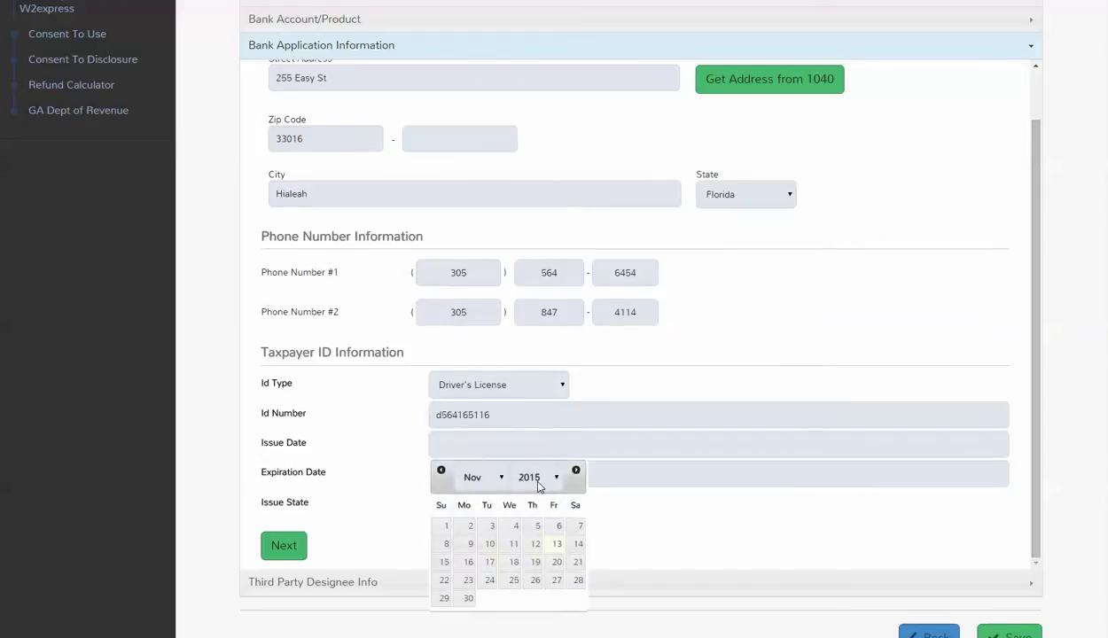
pyautogui.click(529, 477)
pyautogui.click(534, 290)
pyautogui.click(492, 582)
pyautogui.click(501, 470)
pyautogui.click(550, 507)
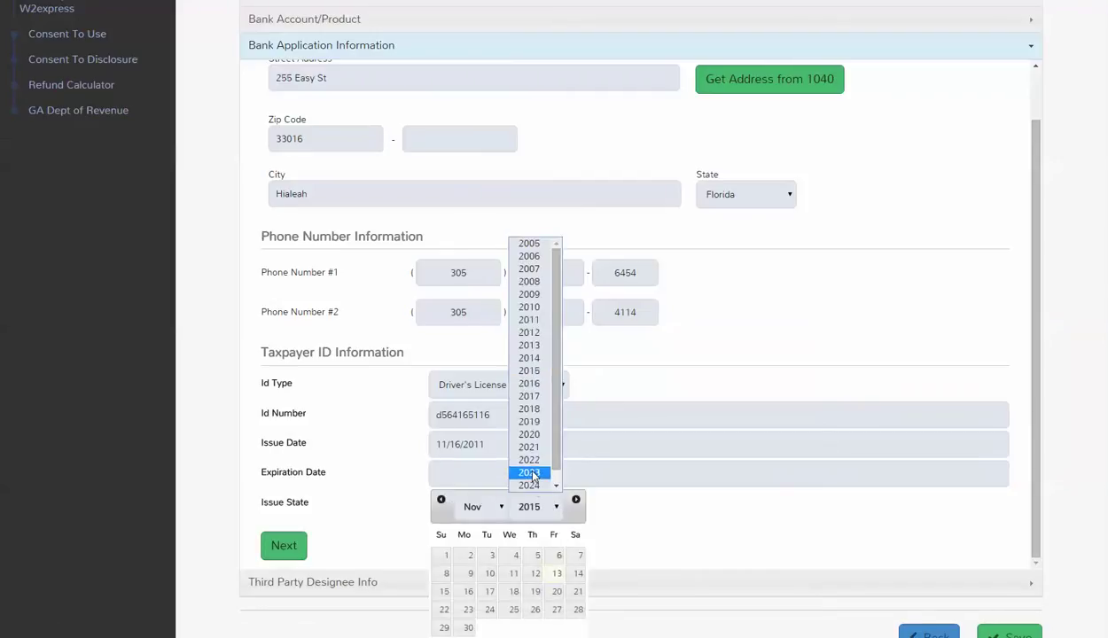
pyautogui.click(530, 447)
pyautogui.click(510, 591)
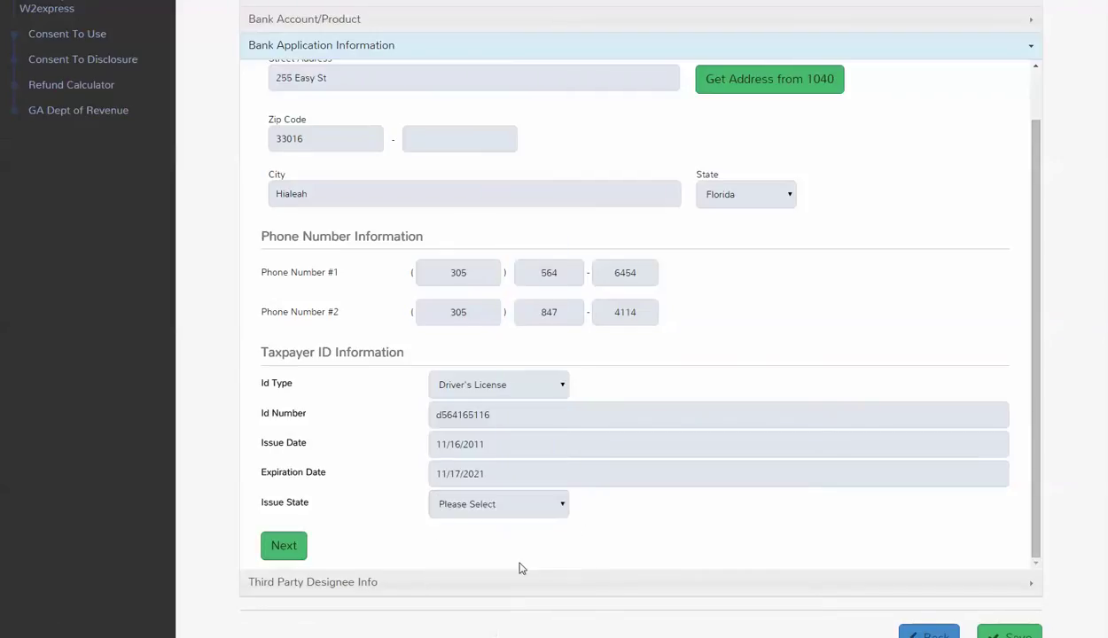
# Set Florida as the license's issuing state and save the bank application.
pyautogui.click(502, 506)
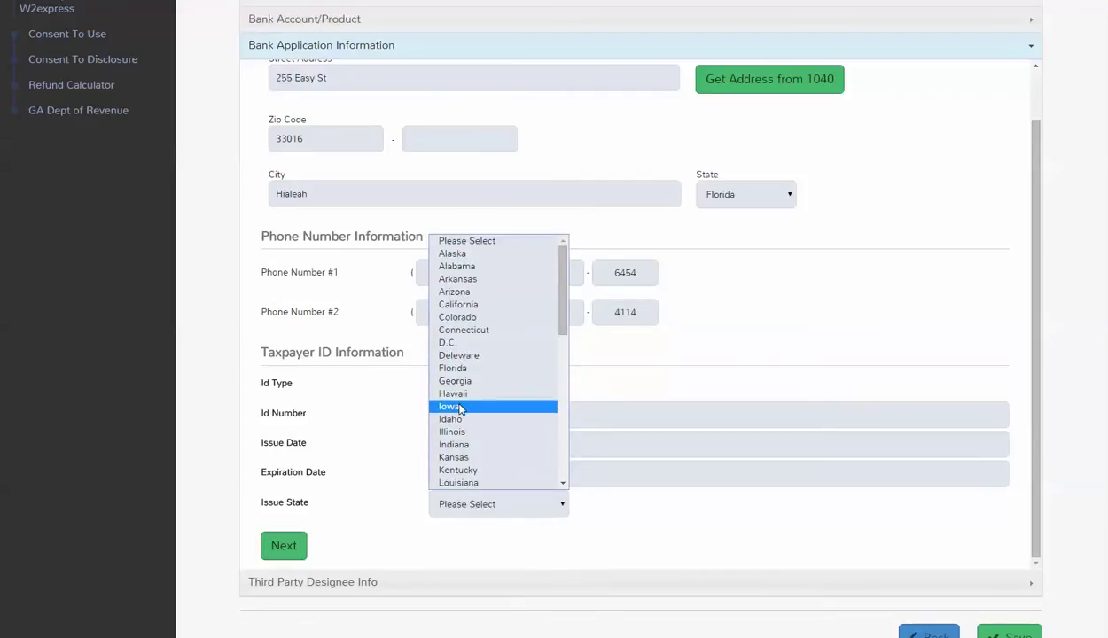
pyautogui.click(459, 371)
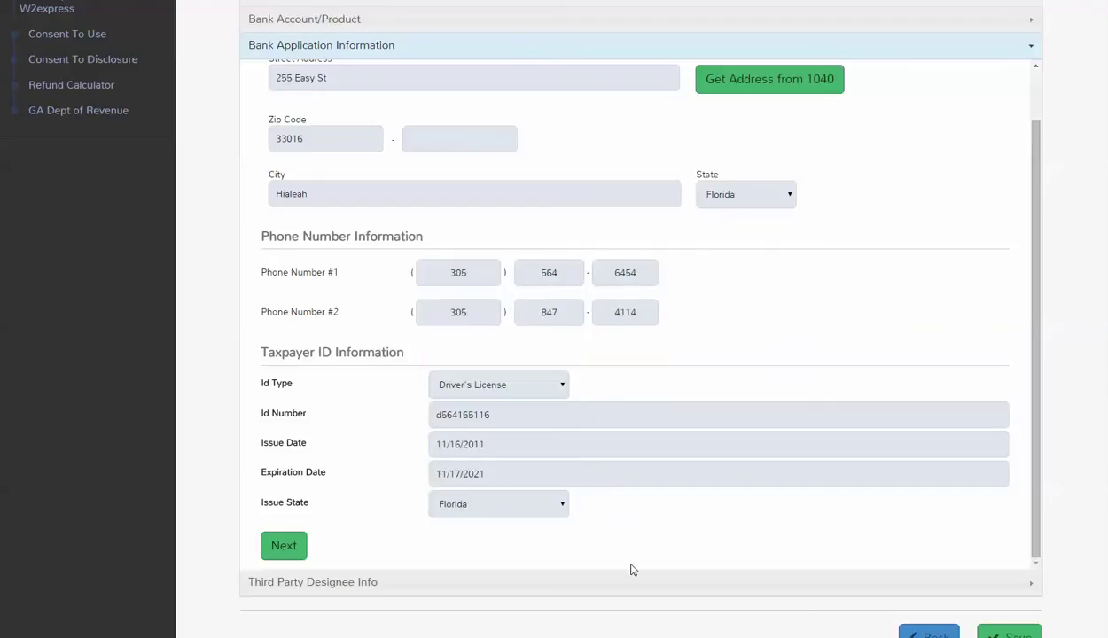
pyautogui.scroll(-1, 619, 557)
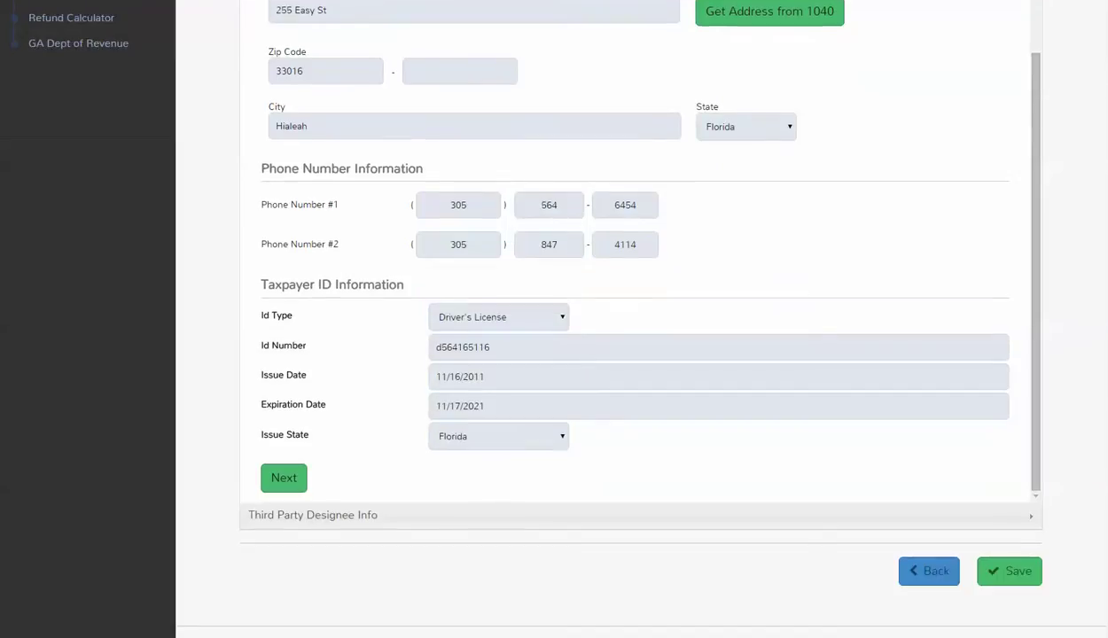
pyautogui.click(1010, 572)
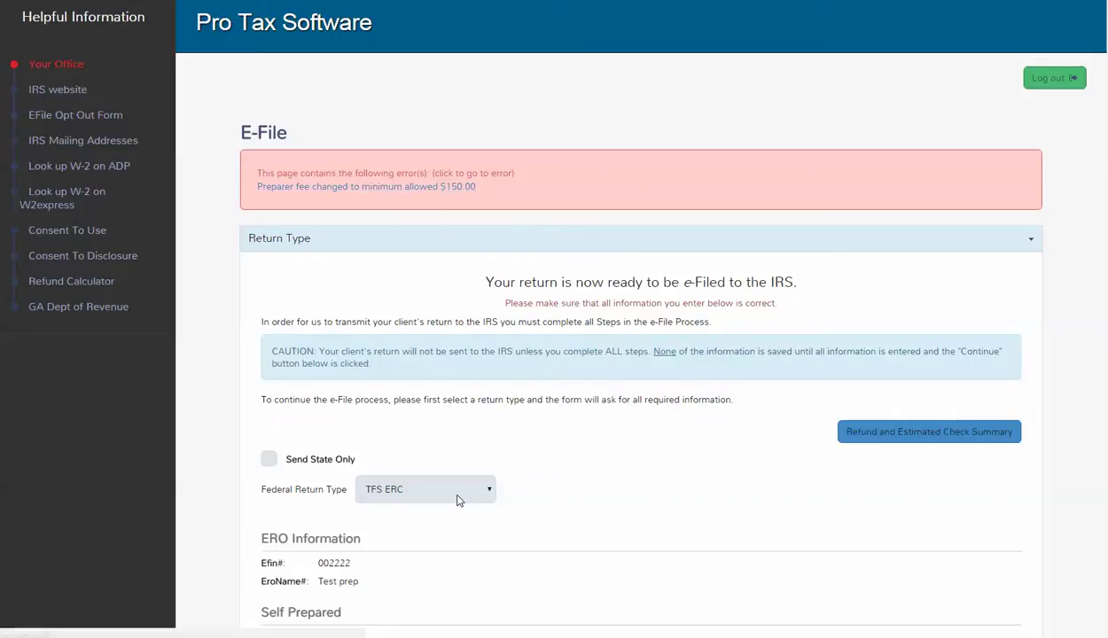
# Change the preparer fee from 150.00 to 185 and save the fees, totalling $270.00.
pyautogui.scroll(-3, 458, 495)
pyautogui.click(280, 481)
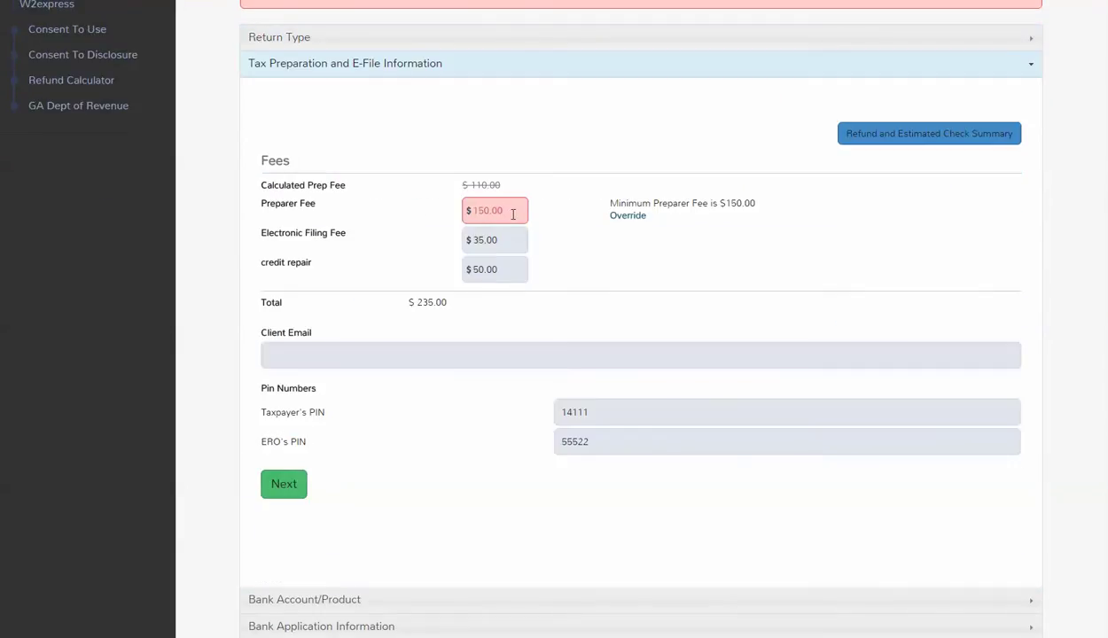
pyautogui.moveTo(512, 213); pyautogui.dragTo(452, 217)
pyautogui.write('185')
pyautogui.click(485, 268)
pyautogui.scroll(-2, 412, 337)
pyautogui.click(1009, 545)
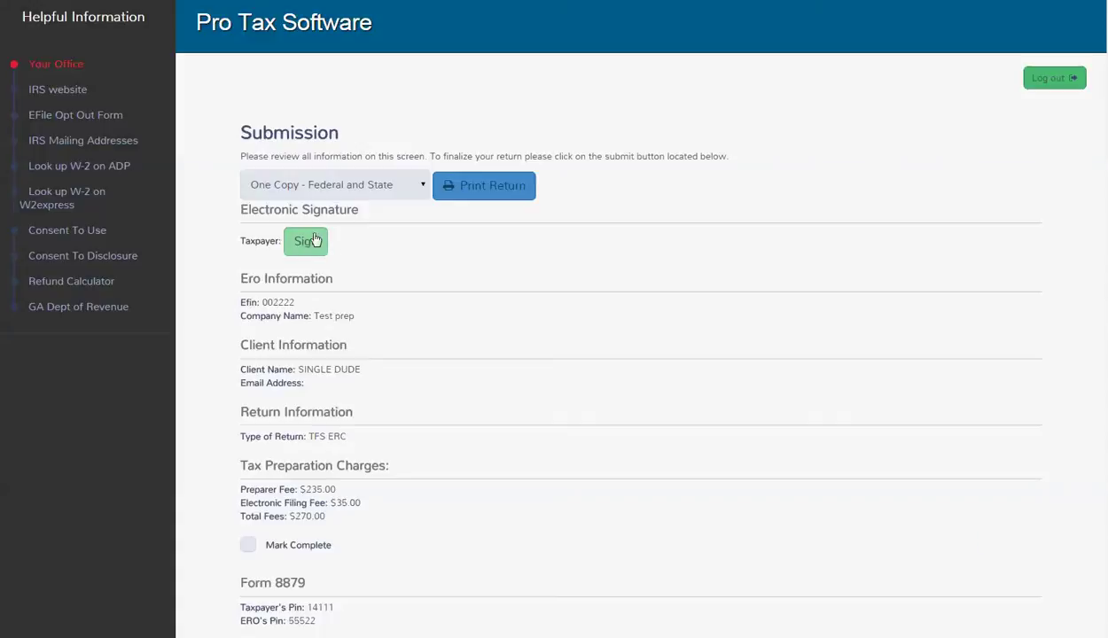
# Draw and save the taxpayer's electronic signature.
pyautogui.click(306, 241)
pyautogui.moveTo(276, 255)
pyautogui.mouseDown()
pyautogui.moveTo(336, 235)
pyautogui.moveTo(373, 246)
pyautogui.moveTo(492, 221)
pyautogui.moveTo(695, 298)
pyautogui.moveTo(800, 235)
pyautogui.mouseUp()
pyautogui.click(294, 385)
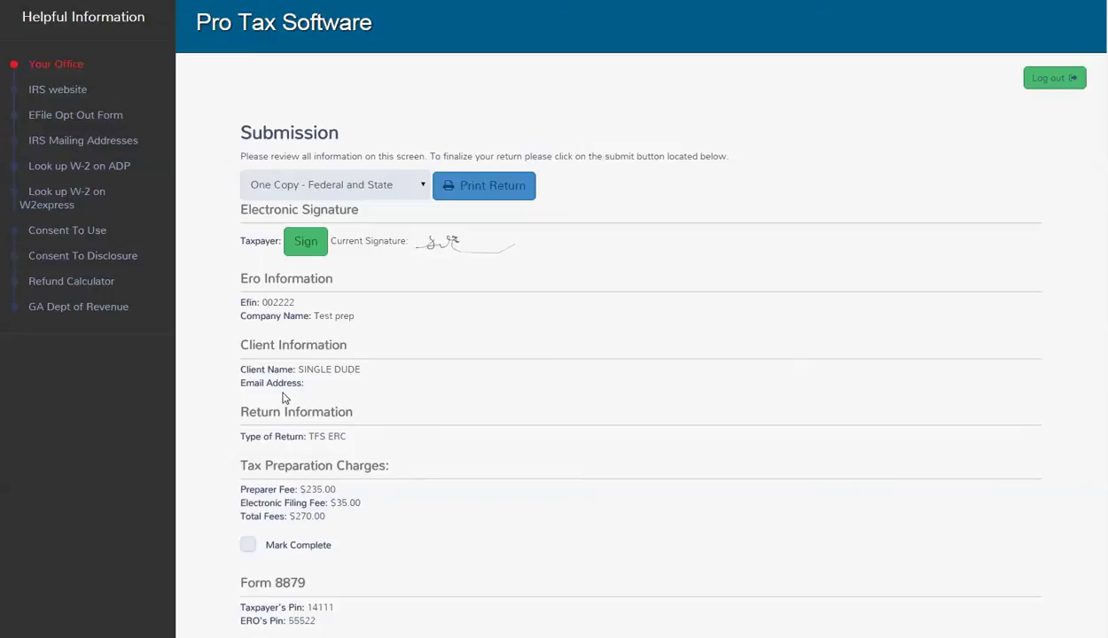
# Redraw and save the taxpayer's signature.
pyautogui.click(312, 245)
pyautogui.moveTo(272, 257)
pyautogui.mouseDown()
pyautogui.moveTo(371, 212)
pyautogui.moveTo(462, 195)
pyautogui.moveTo(755, 205)
pyautogui.mouseUp()
pyautogui.click(336, 387)
# Print one copy of Form 8879 only and close the preview.
pyautogui.click(401, 188)
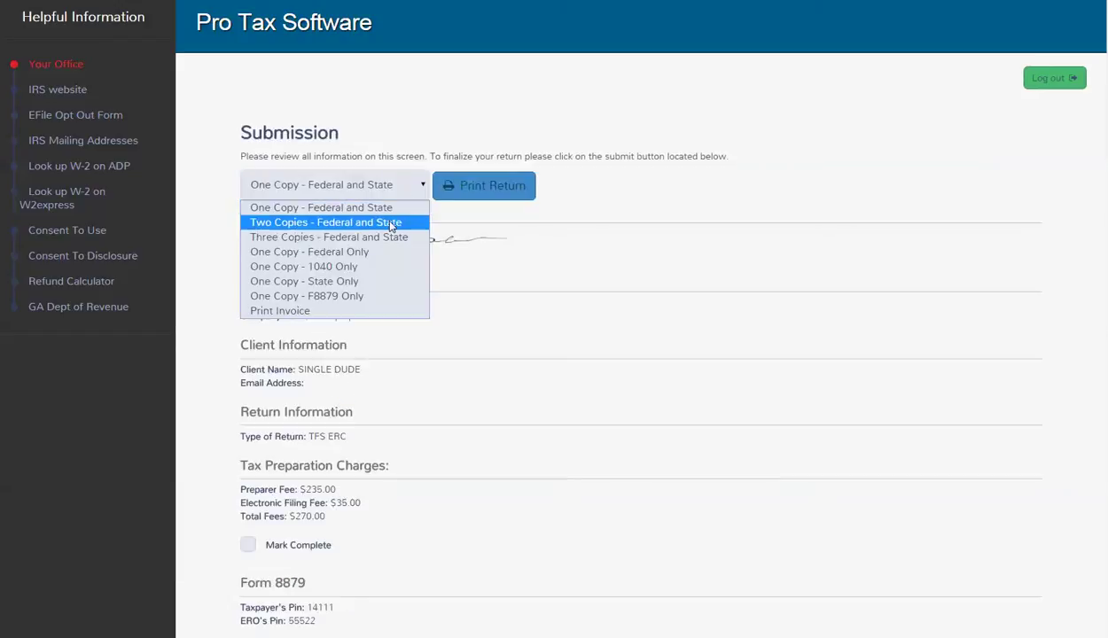
pyautogui.click(346, 296)
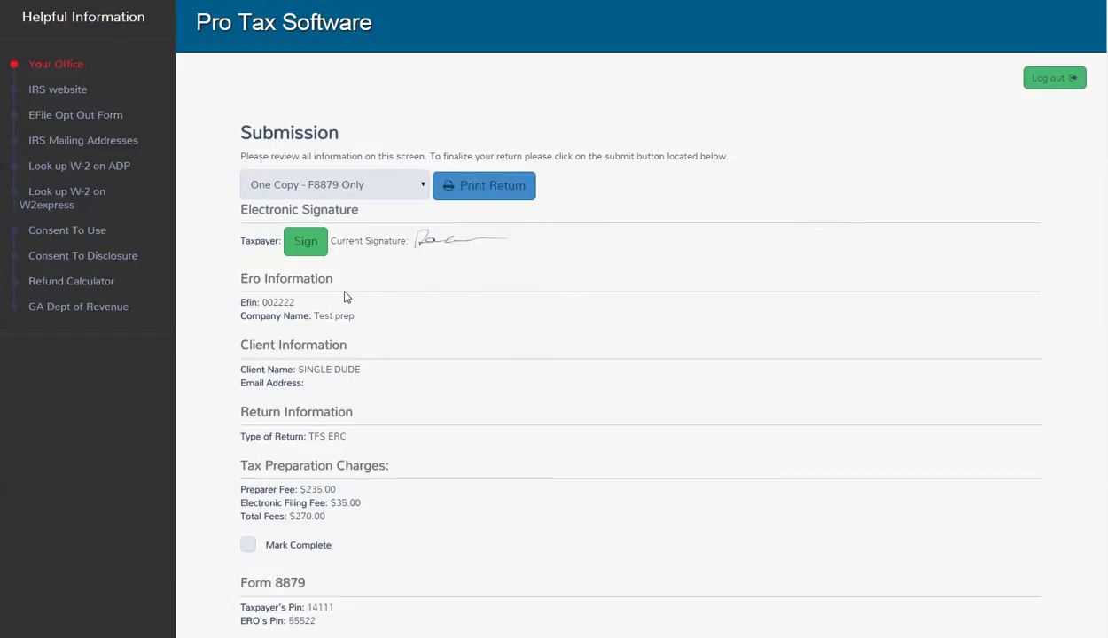
pyautogui.click(475, 186)
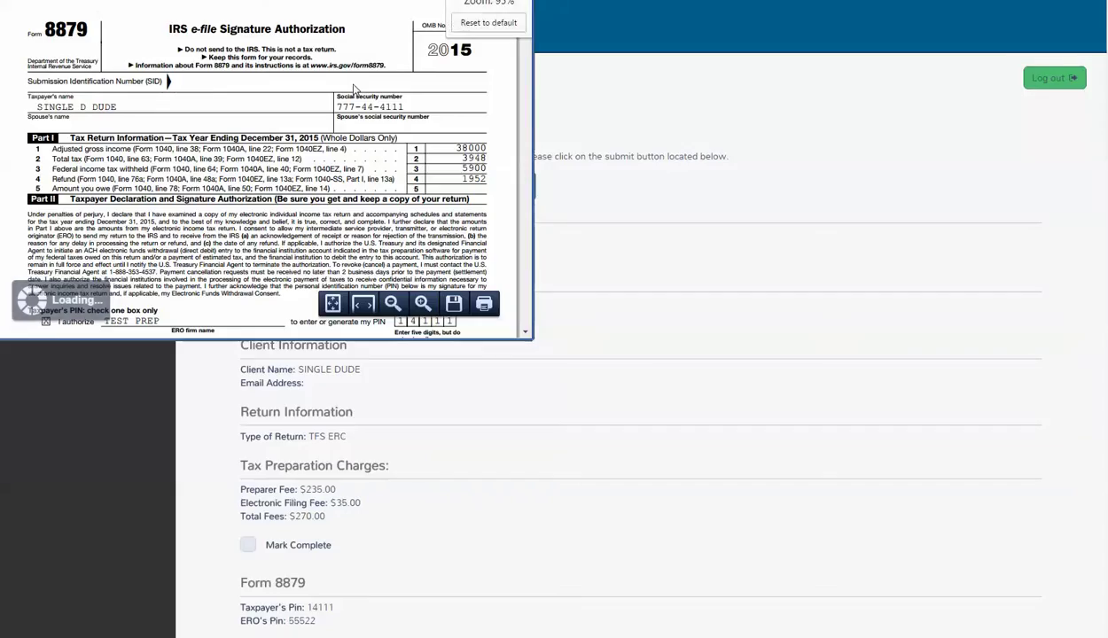
pyautogui.scroll(-15, 352, 87)
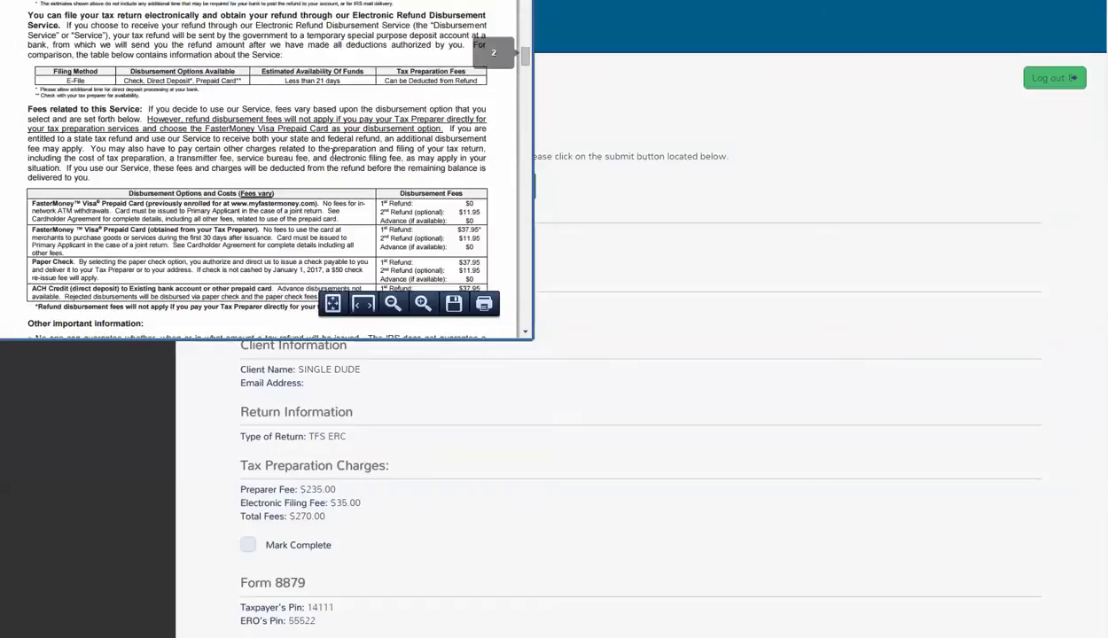
pyautogui.scroll(5, 333, 152)
pyautogui.click(494, 74)
# Mark the return complete and ready for review, then save and exit to home.
pyautogui.click(248, 544)
pyautogui.scroll(-5, 248, 540)
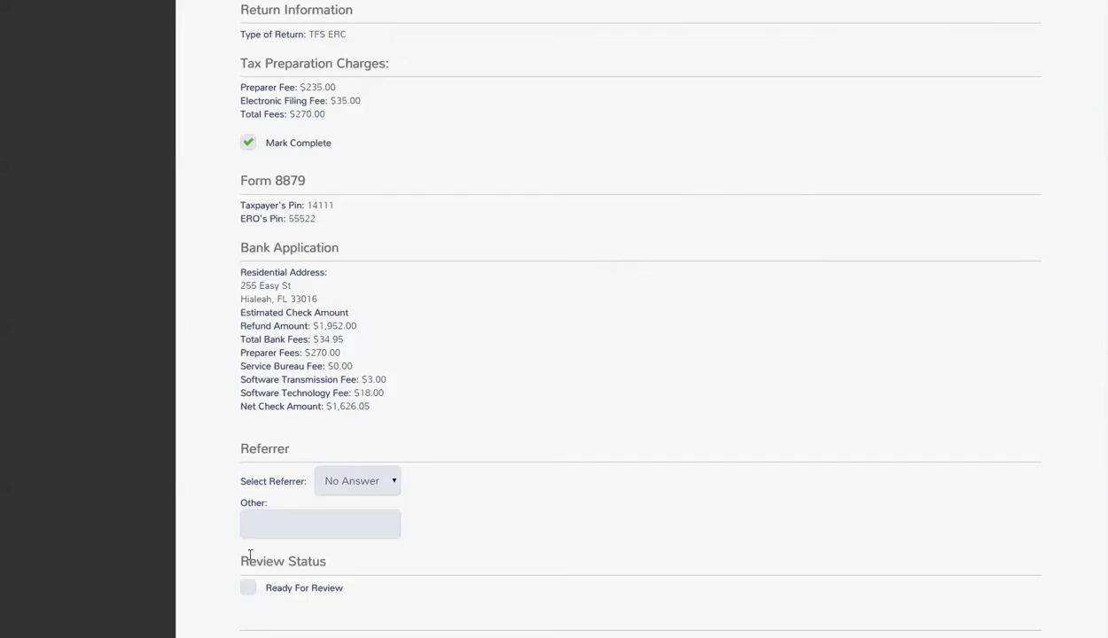
pyautogui.click(249, 587)
pyautogui.scroll(-3, 408, 592)
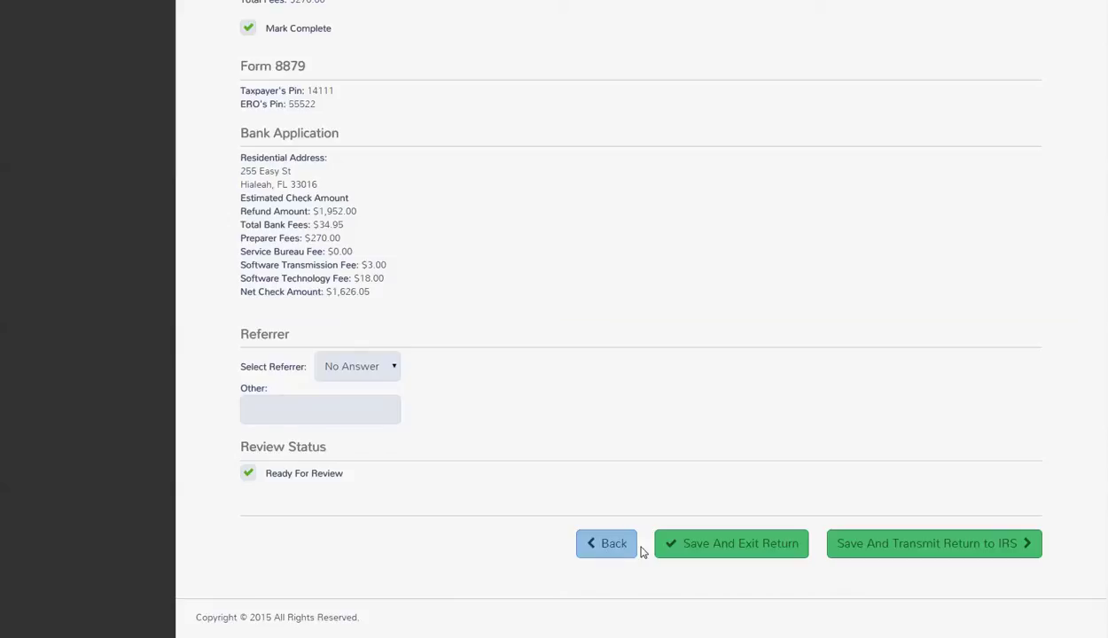
pyautogui.click(688, 542)
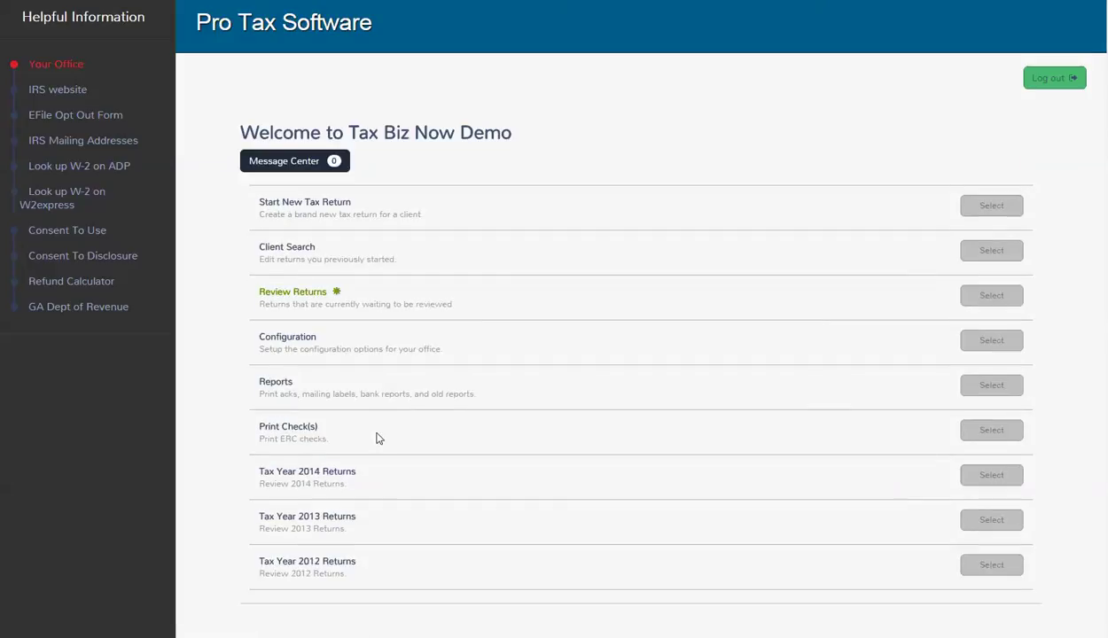
pyautogui.moveTo(345, 299); pyautogui.dragTo(452, 304)
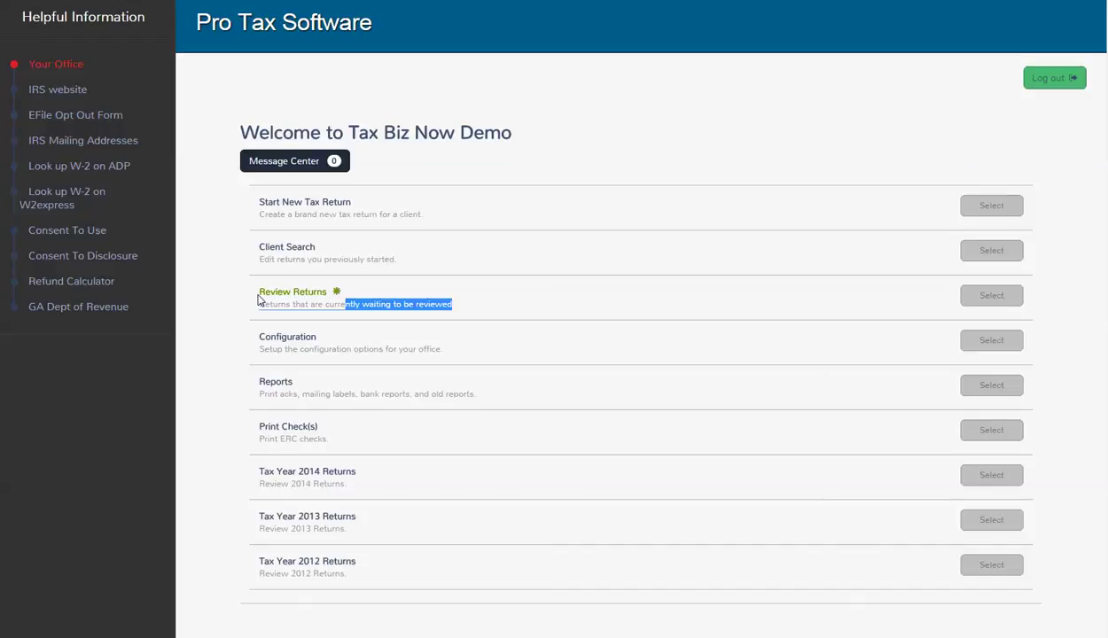
pyautogui.click(422, 262)
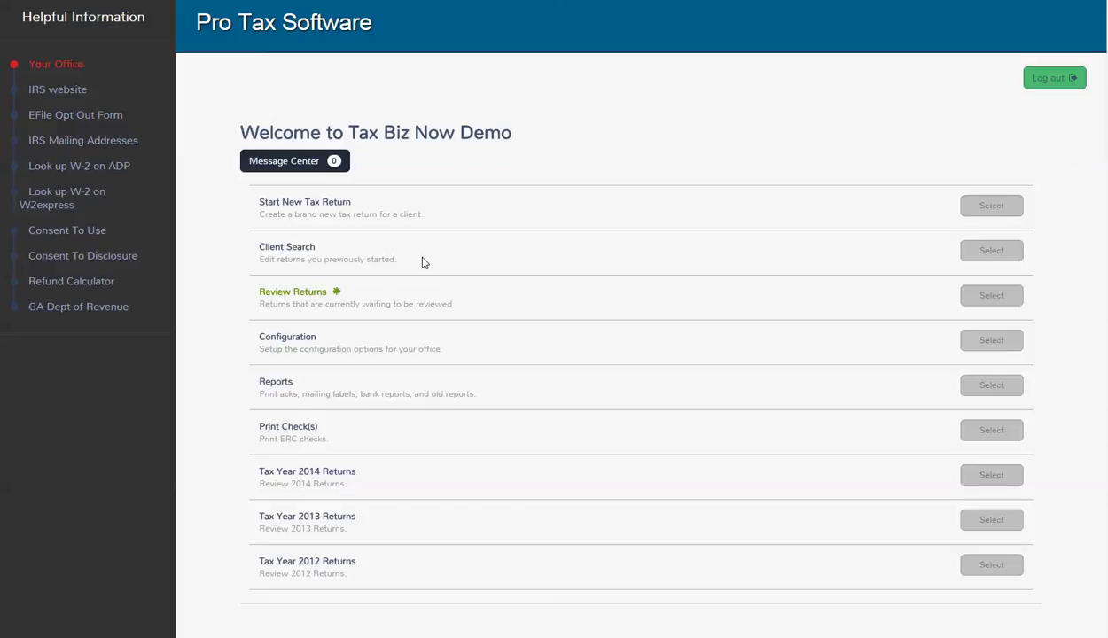